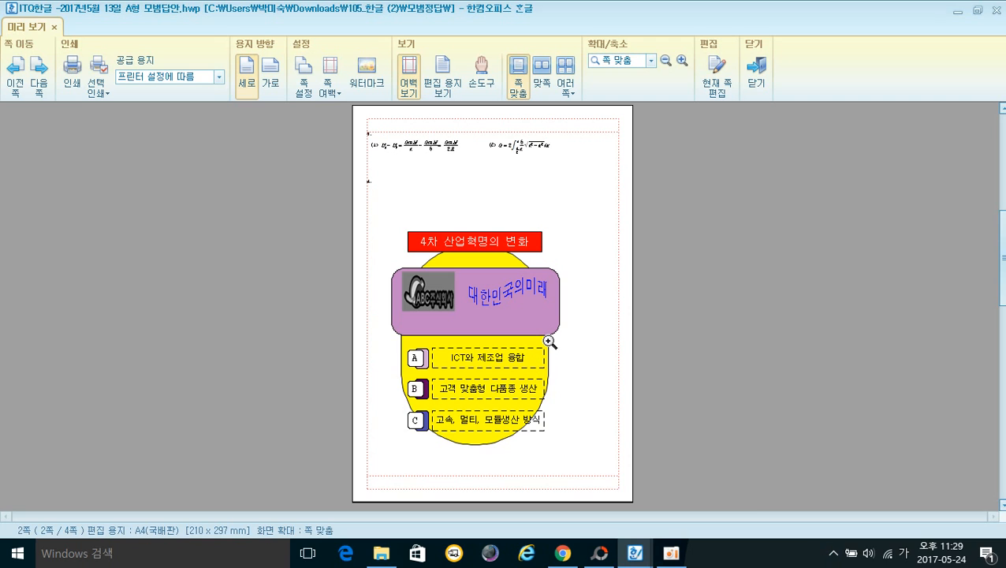
# Switch to the answer document being edited and add the item number "4." three lines below the equations.
pyautogui.click(643, 556)
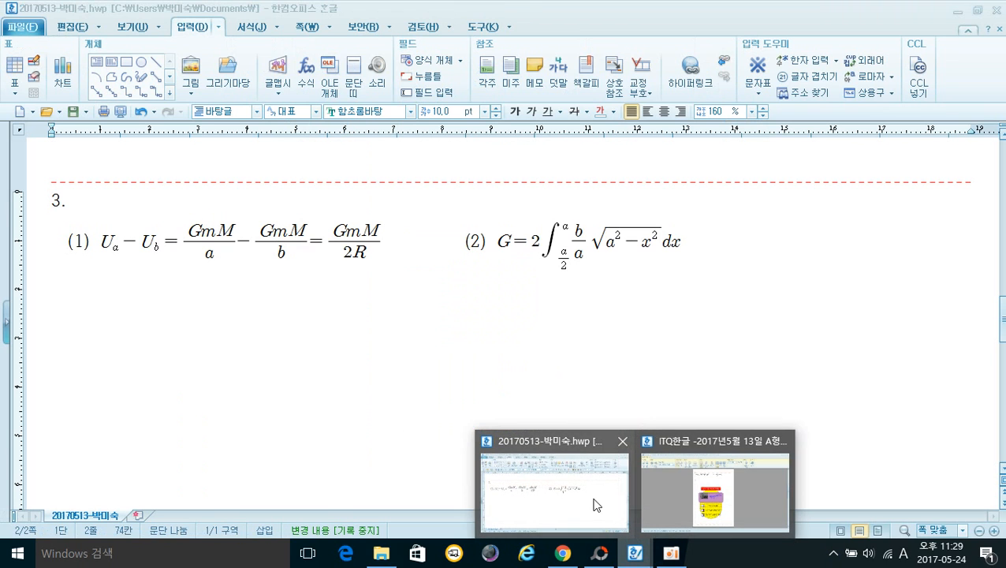
pyautogui.click(592, 498)
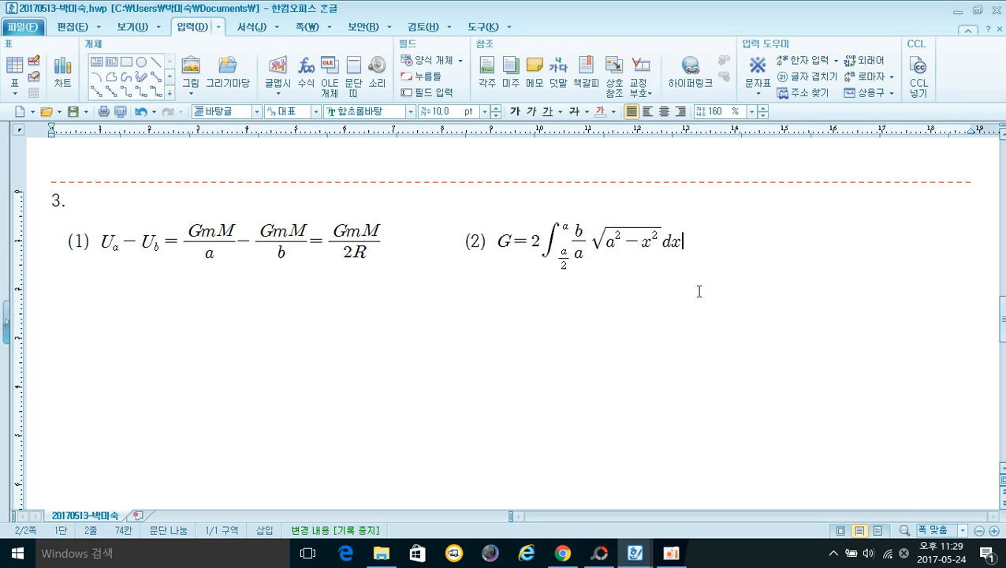
pyautogui.press('Return')
pyautogui.press('Return')
pyautogui.press('Return')
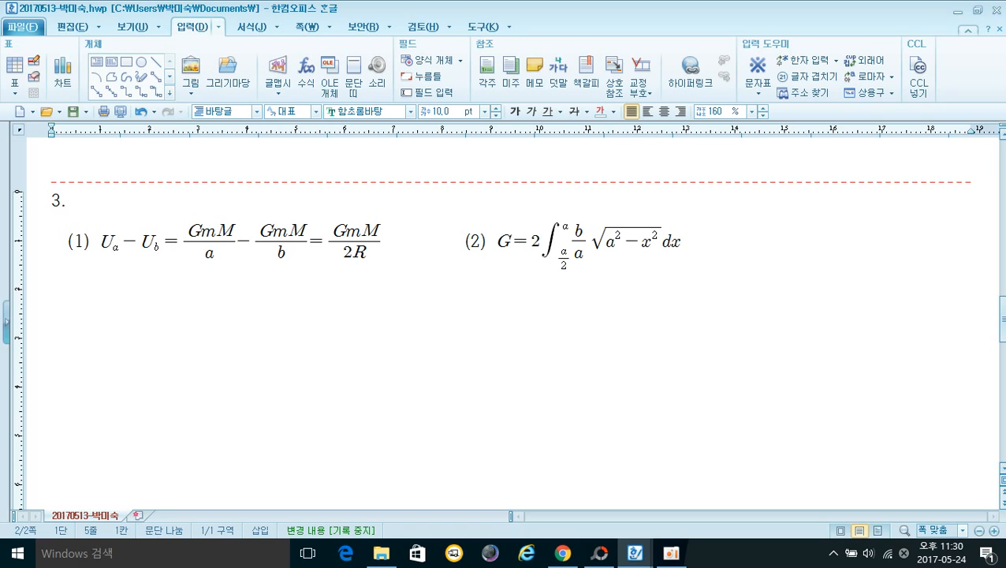
pyautogui.write('4.')
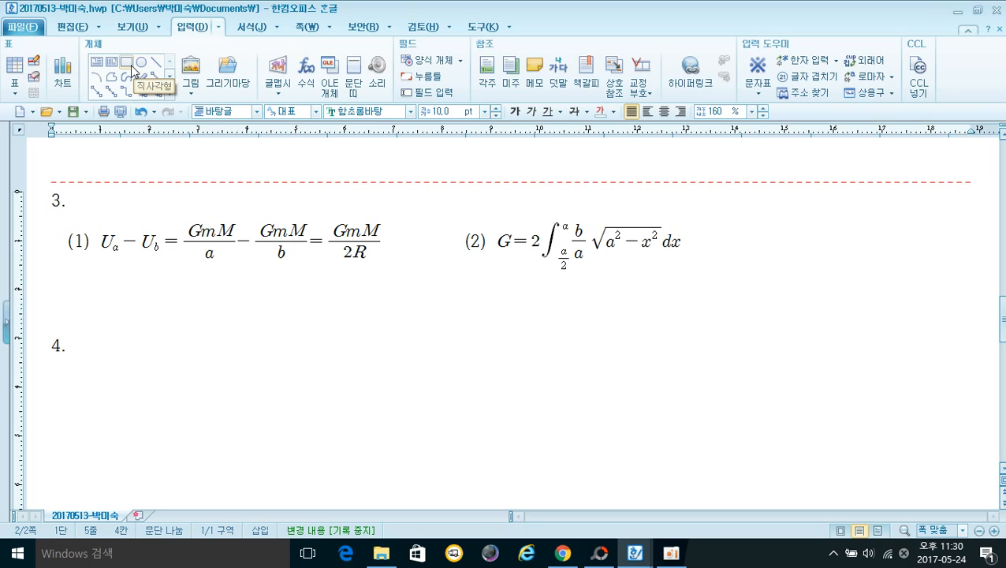
# Draw a rectangle below item 4, set it to 110 mm wide and 150 mm high, and lock its size.
pyautogui.click(129, 65)
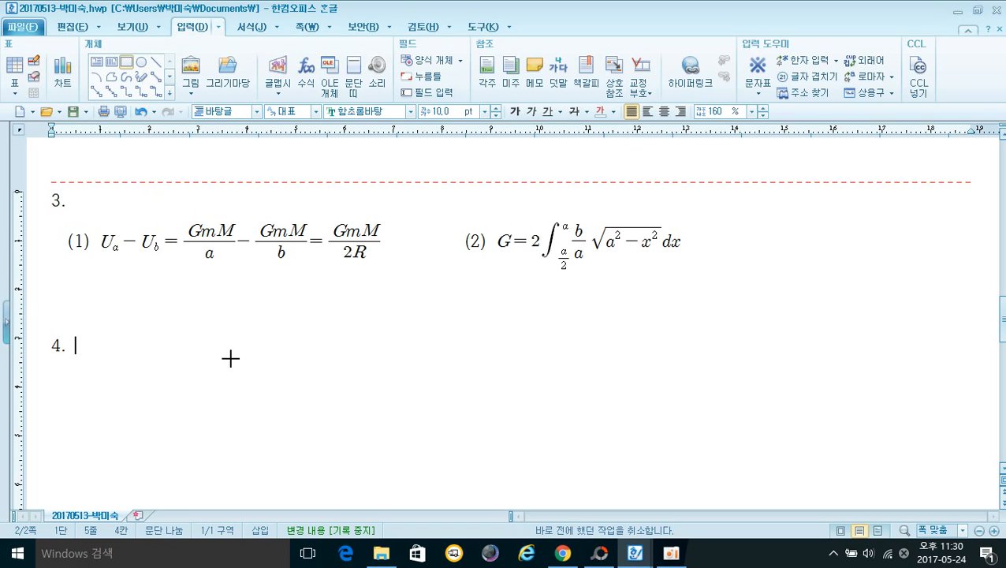
pyautogui.moveTo(230, 357); pyautogui.dragTo(528, 456)
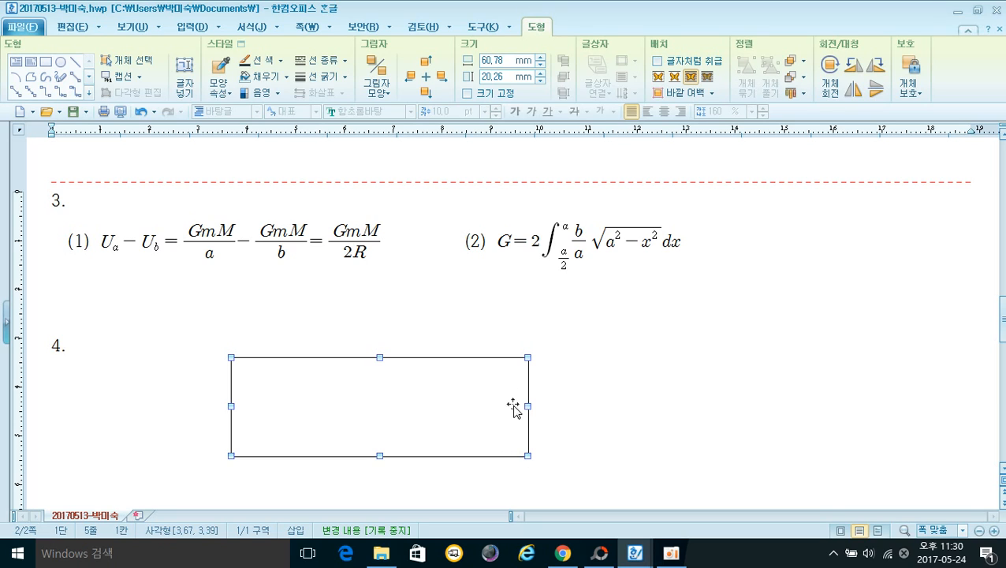
pyautogui.rightClick(392, 396)
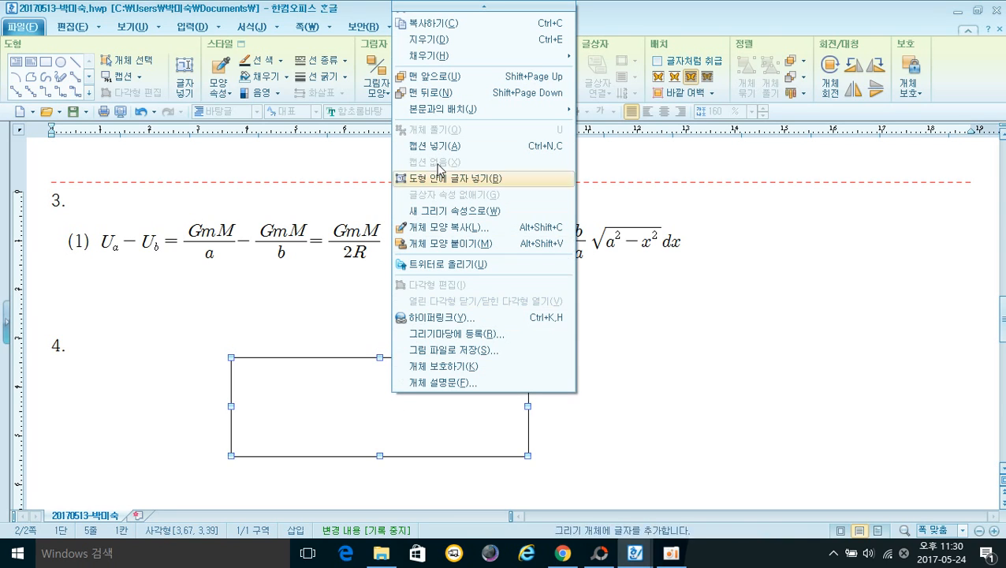
pyautogui.moveTo(438, 6)
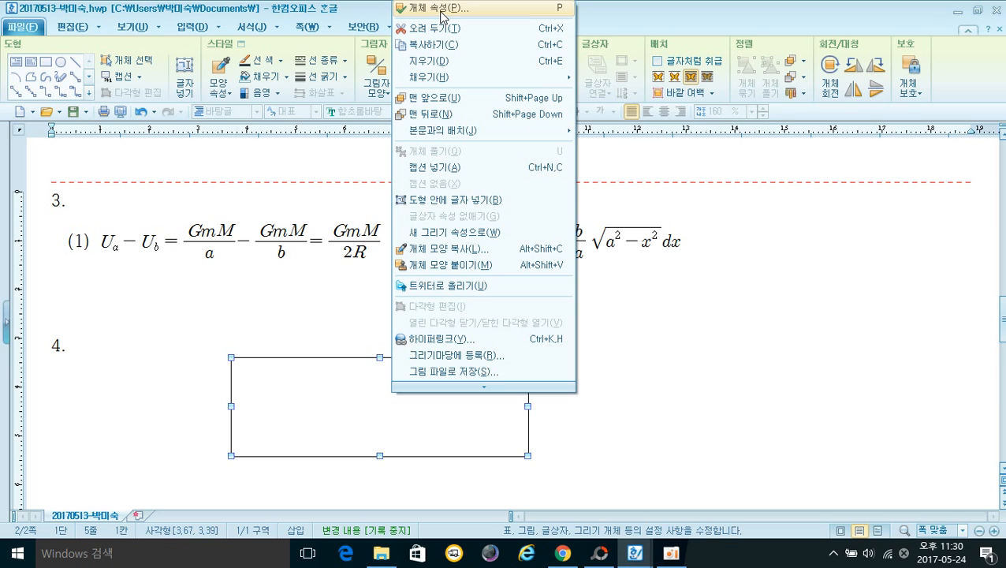
pyautogui.click(443, 16)
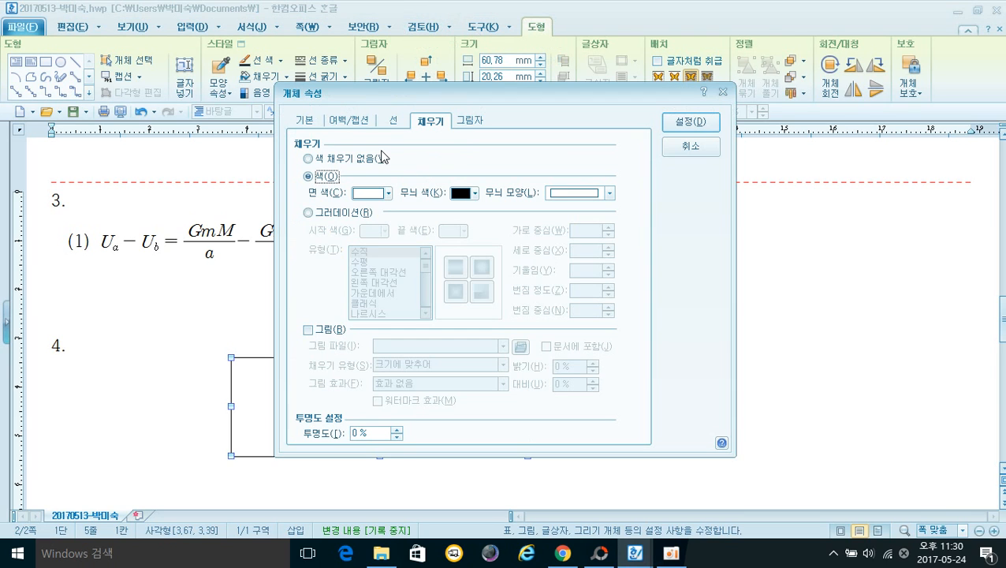
pyautogui.click(307, 121)
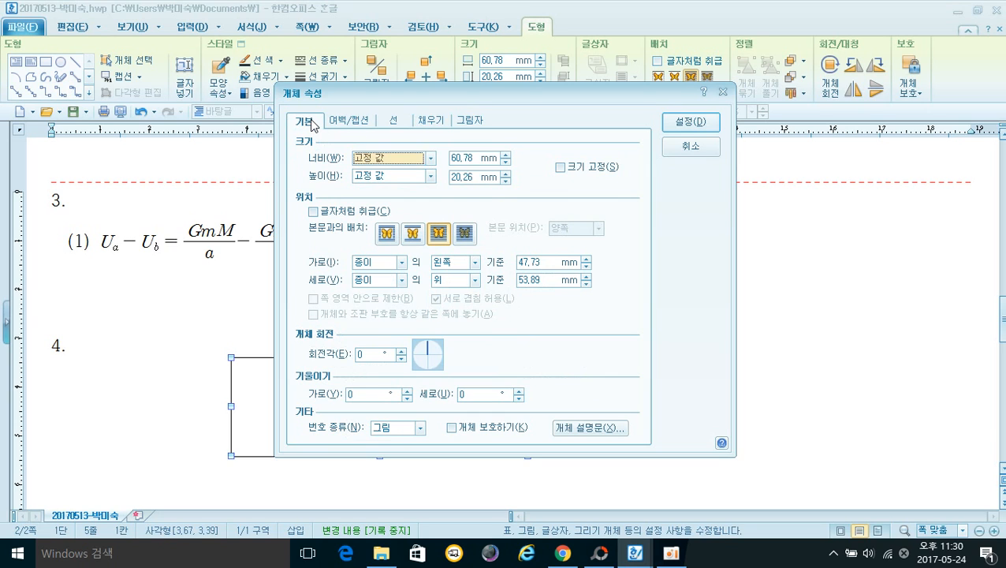
pyautogui.click(506, 156)
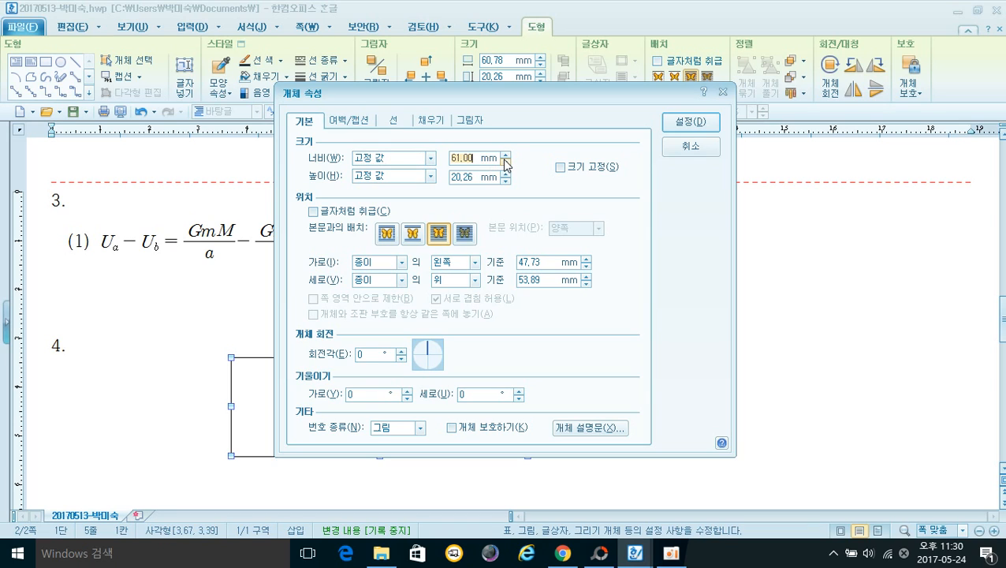
pyautogui.write('110')
pyautogui.click(504, 176)
pyautogui.write('150')
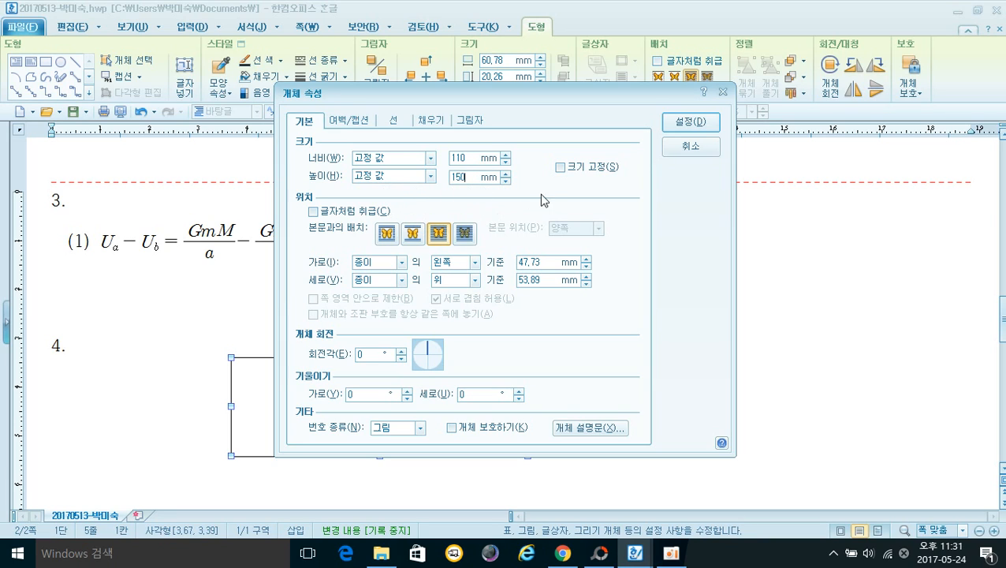
pyautogui.click(559, 168)
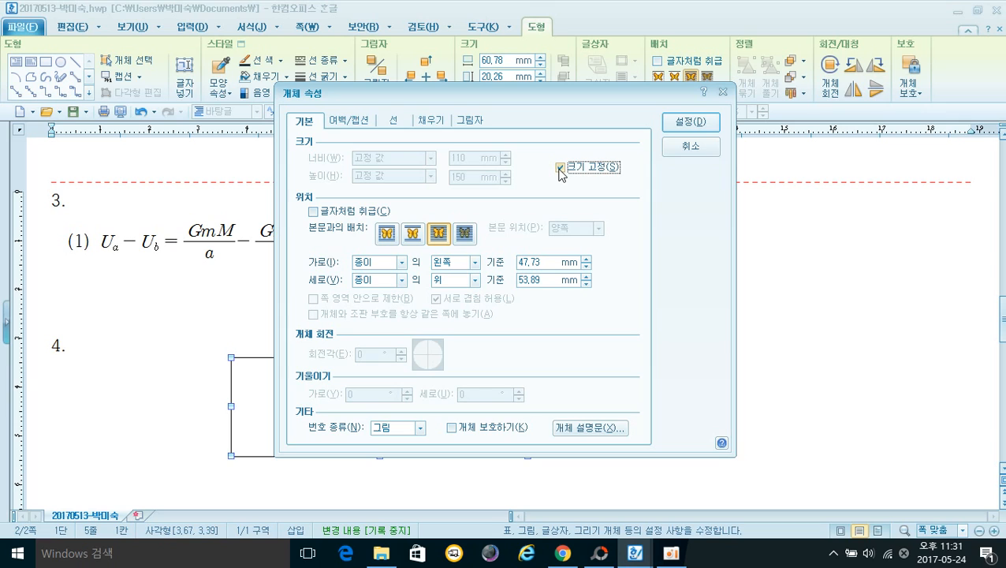
# Fill the rectangle with yellow from the 오피스 colour theme and set its corner curvature to 반원 (semicircle).
pyautogui.click(424, 124)
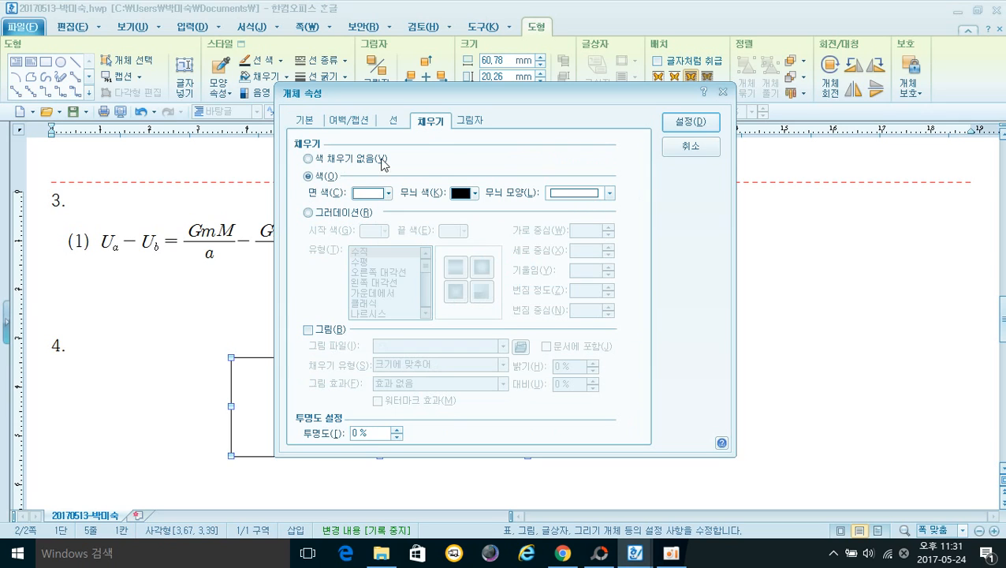
pyautogui.click(369, 194)
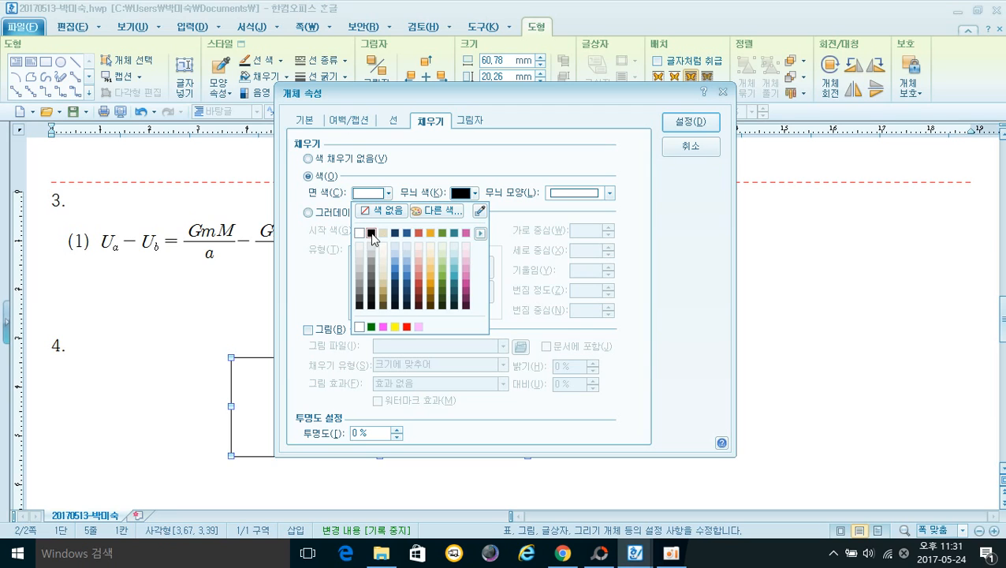
pyautogui.click(481, 234)
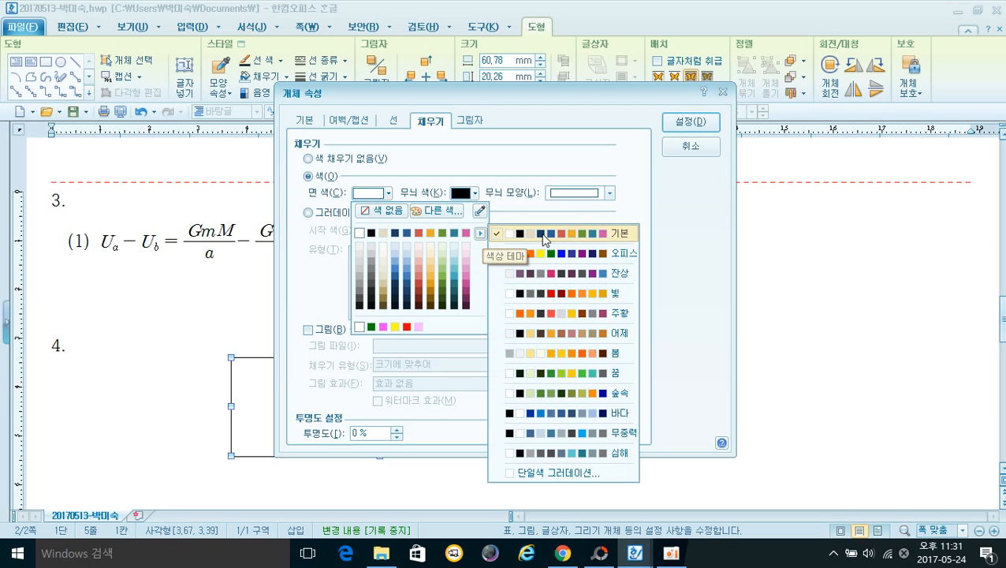
pyautogui.click(578, 256)
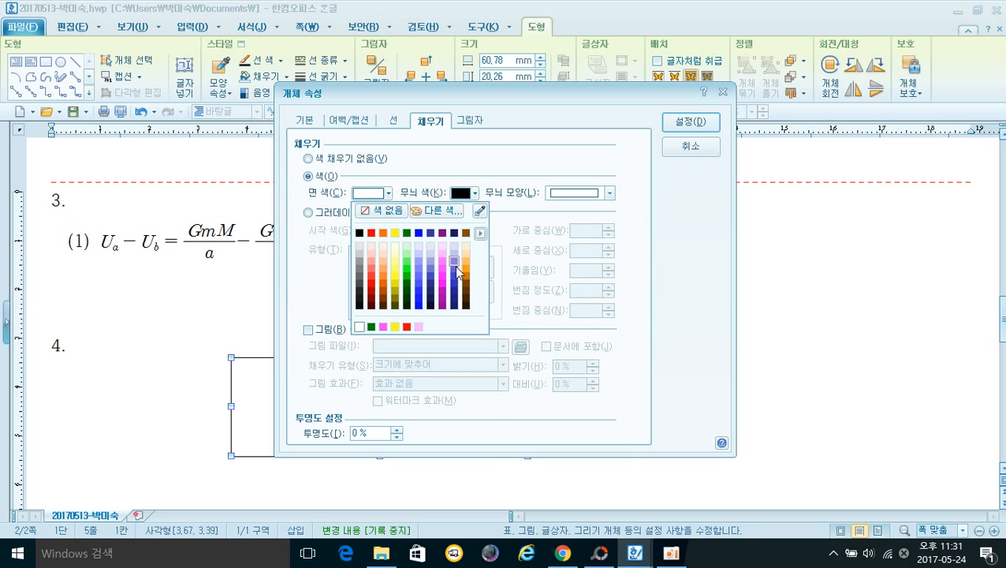
pyautogui.click(395, 234)
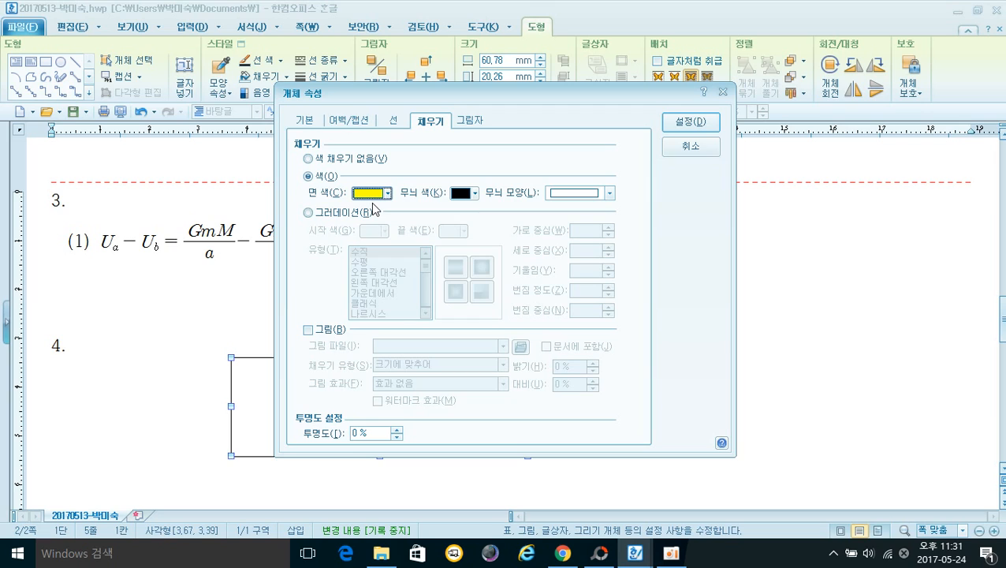
pyautogui.click(396, 122)
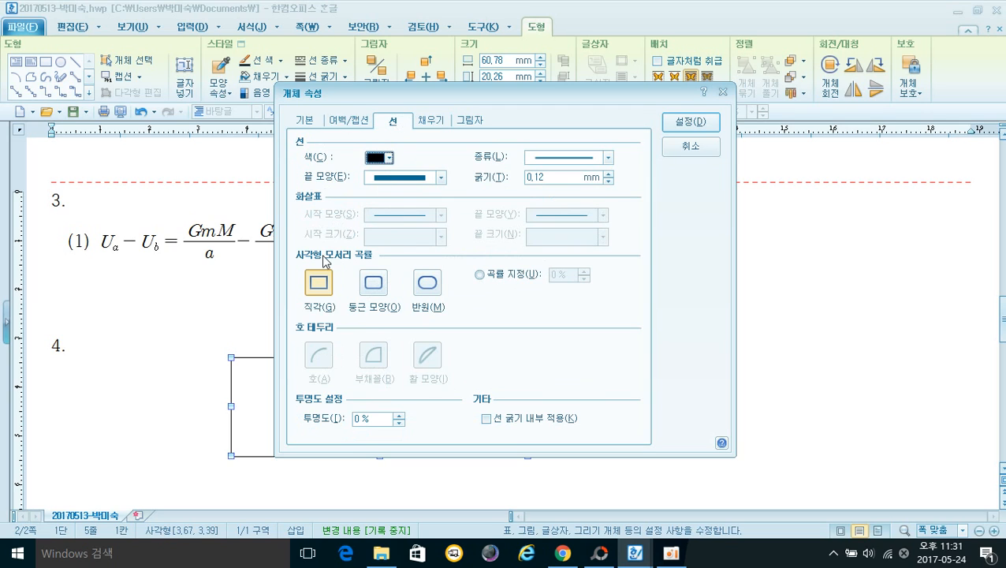
pyautogui.click(428, 291)
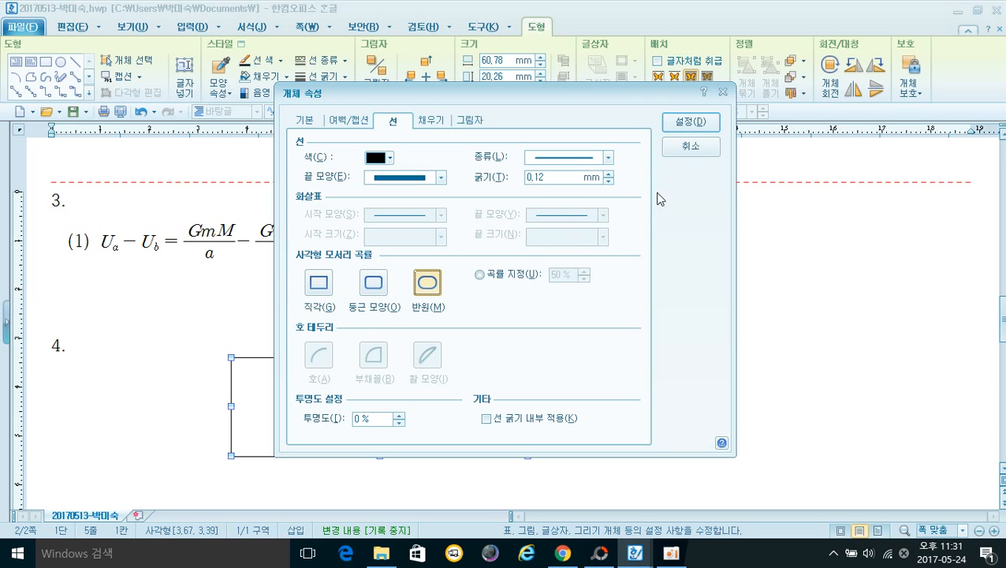
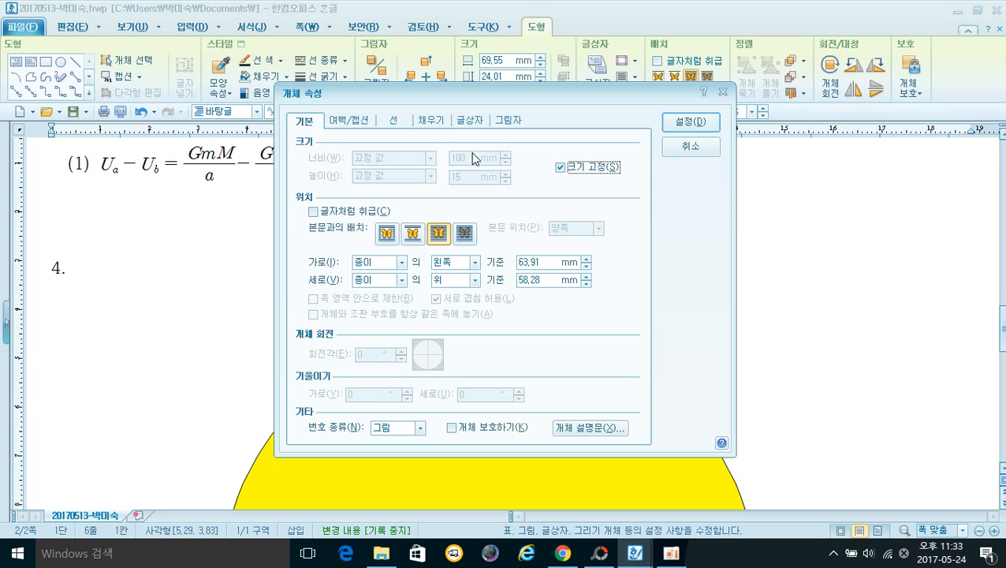
# Fill the "4차 산업혁명의 변화" title box with red (RGB 255,0,0) and apply its object properties.
pyautogui.click(423, 120)
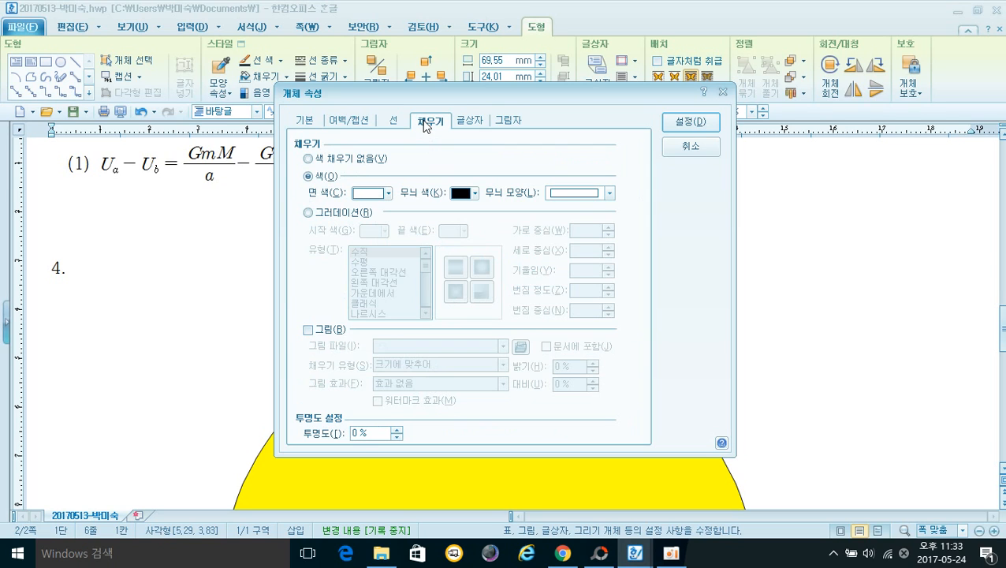
pyautogui.click(367, 193)
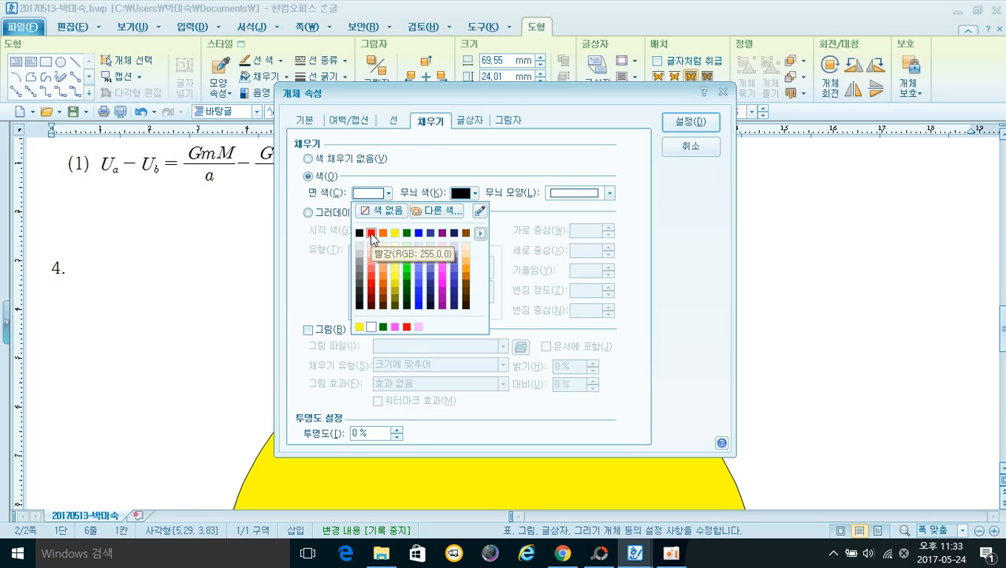
pyautogui.click(372, 233)
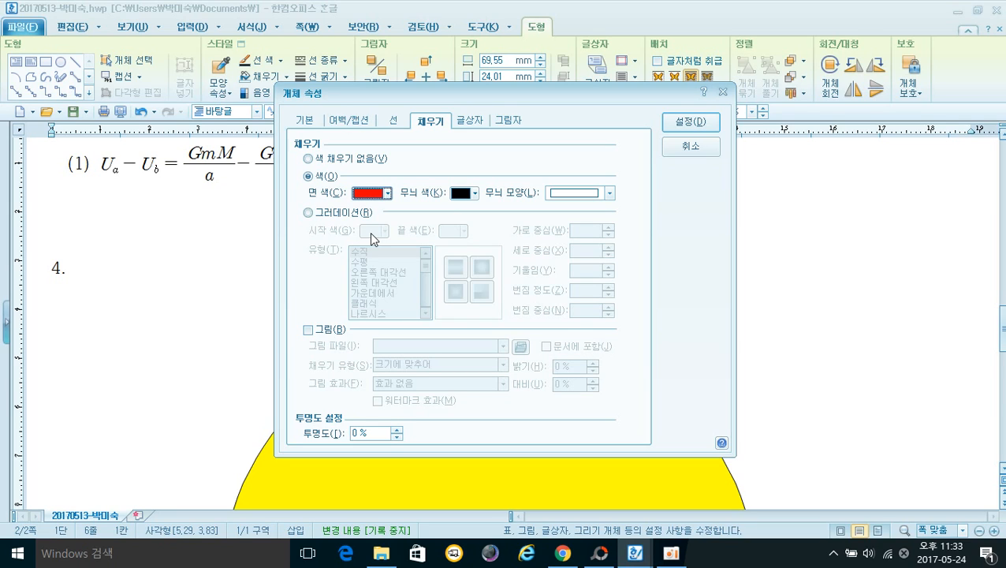
pyautogui.click(467, 122)
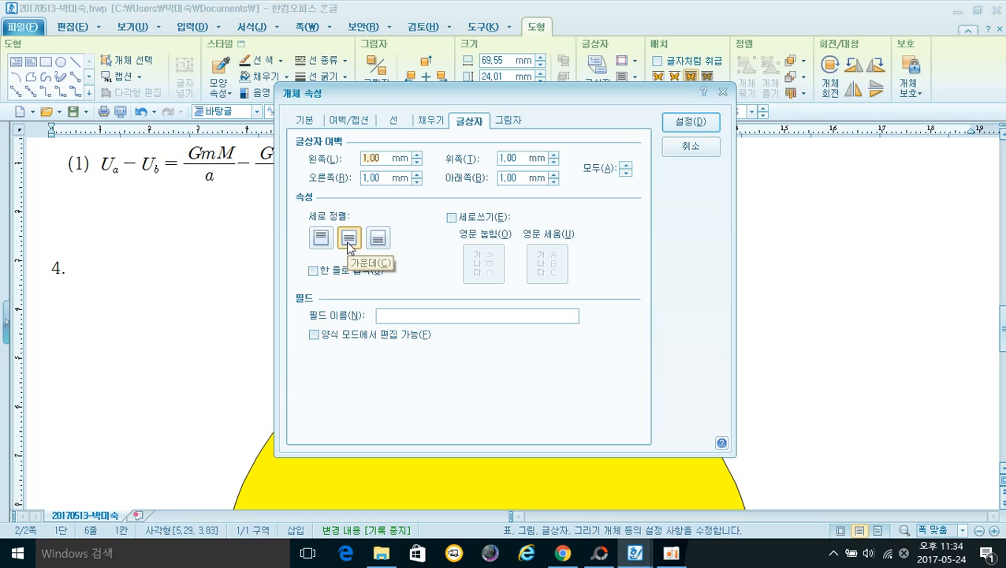
pyautogui.click(677, 136)
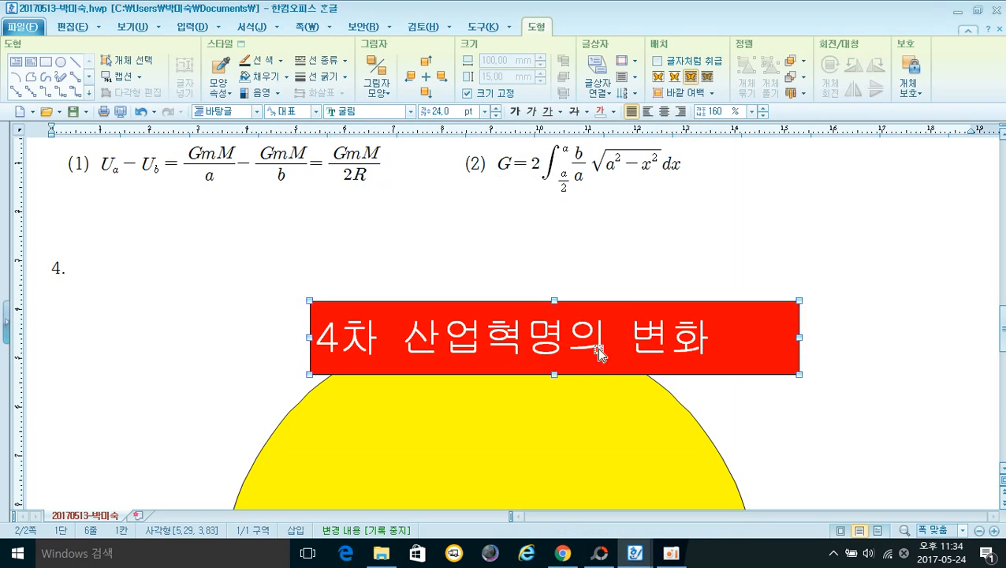
# Move the red title box to the centre over the yellow shape's upper edge and centre its text horizontally.
pyautogui.moveTo(594, 366); pyautogui.dragTo(555, 377)
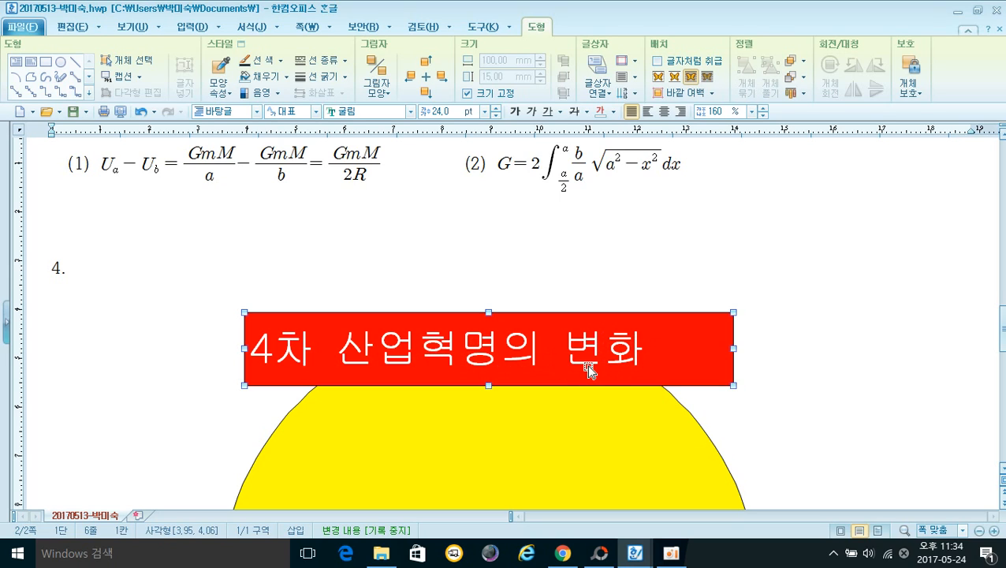
pyautogui.click(631, 279)
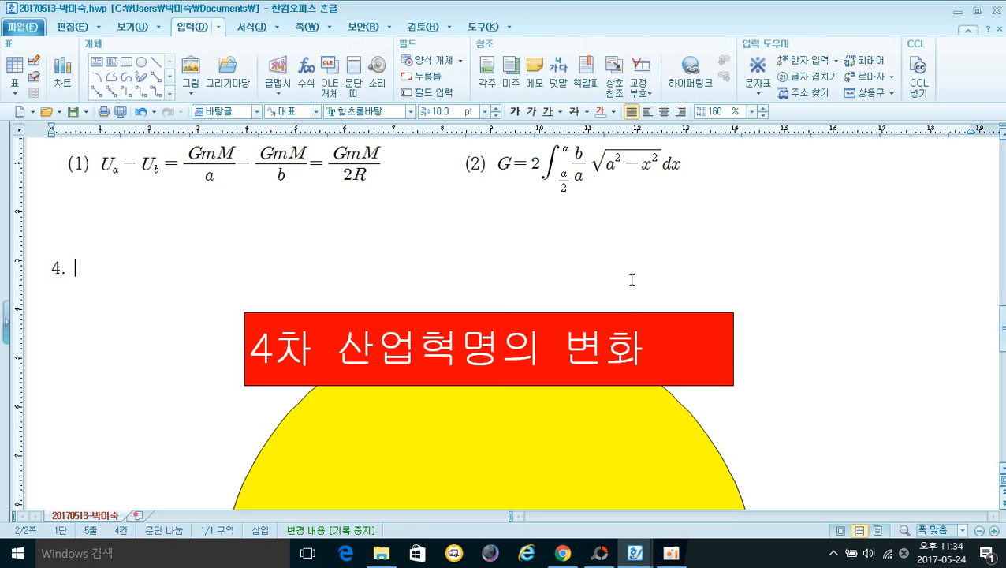
pyautogui.click(643, 348)
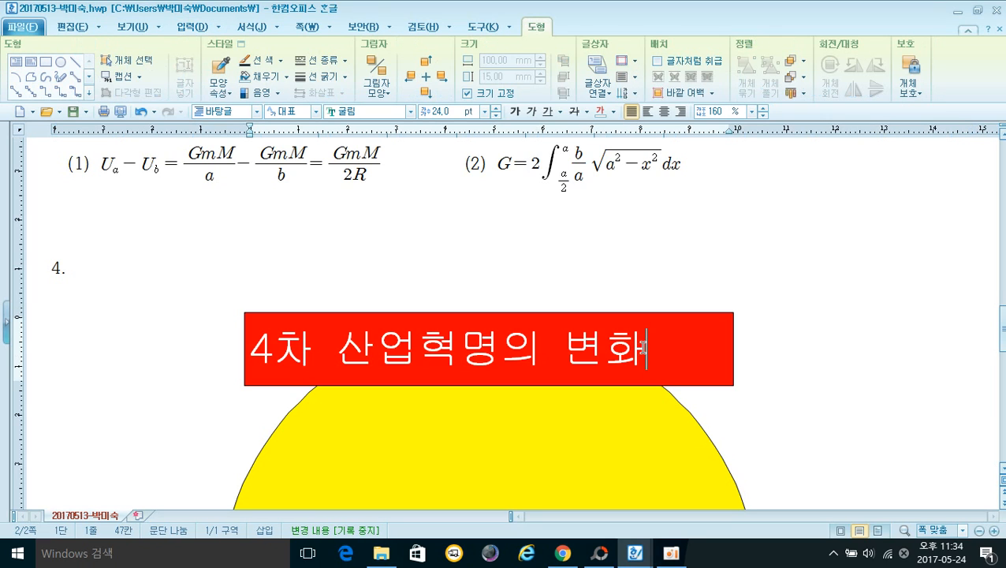
pyautogui.click(664, 112)
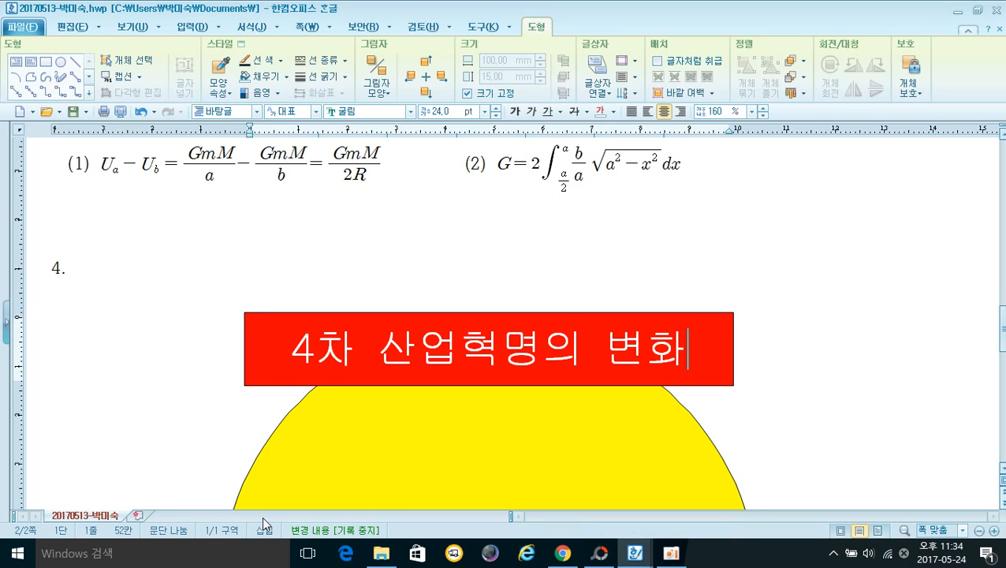
# Draw a rectangle about 46 mm wide and 18 mm high below the red title box, overlapping the yellow shape's left edge.
pyautogui.scroll(-1, 265, 490)
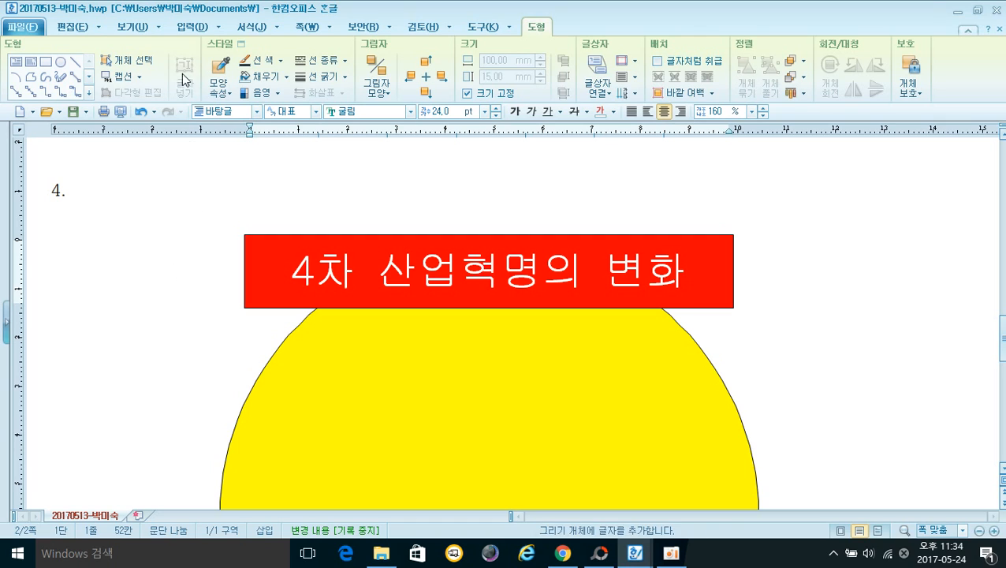
pyautogui.click(191, 29)
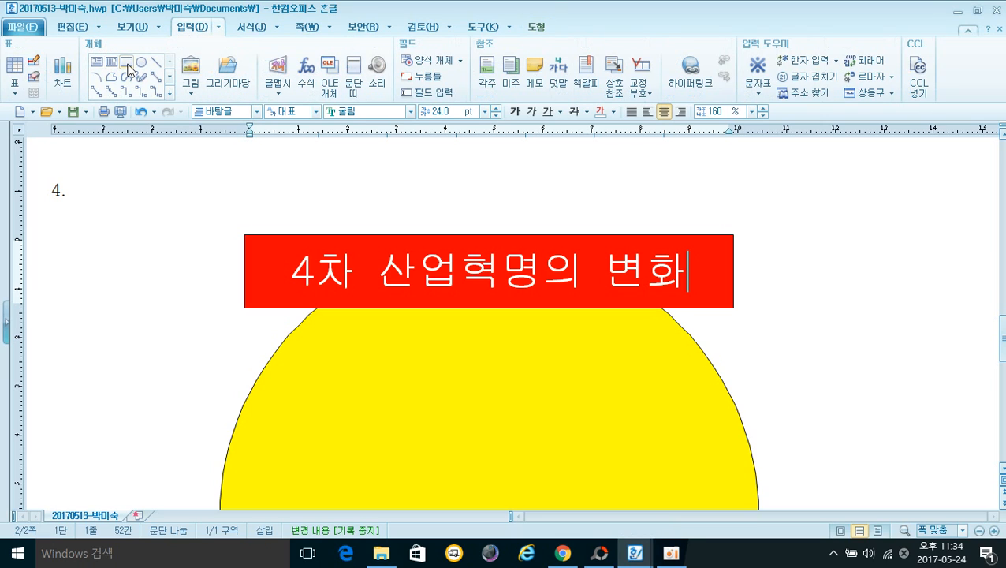
pyautogui.click(126, 61)
pyautogui.moveTo(213, 350)
pyautogui.mouseDown()
pyautogui.moveTo(360, 426)
pyautogui.moveTo(437, 436)
pyautogui.mouseUp()
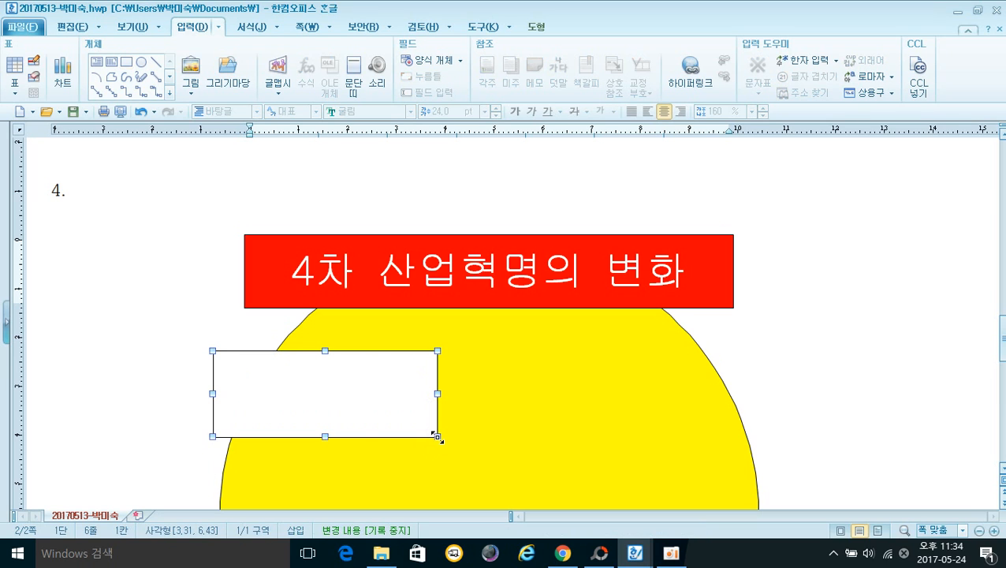
# Set the new rectangle's width to 125 mm and height to 50 mm, and lock its size.
pyautogui.rightClick(268, 392)
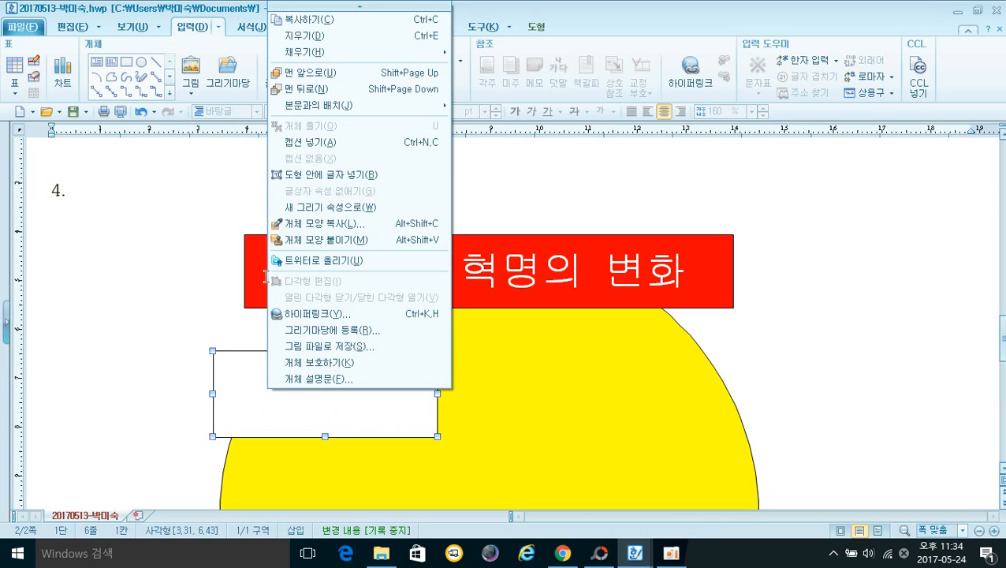
pyautogui.click(323, 10)
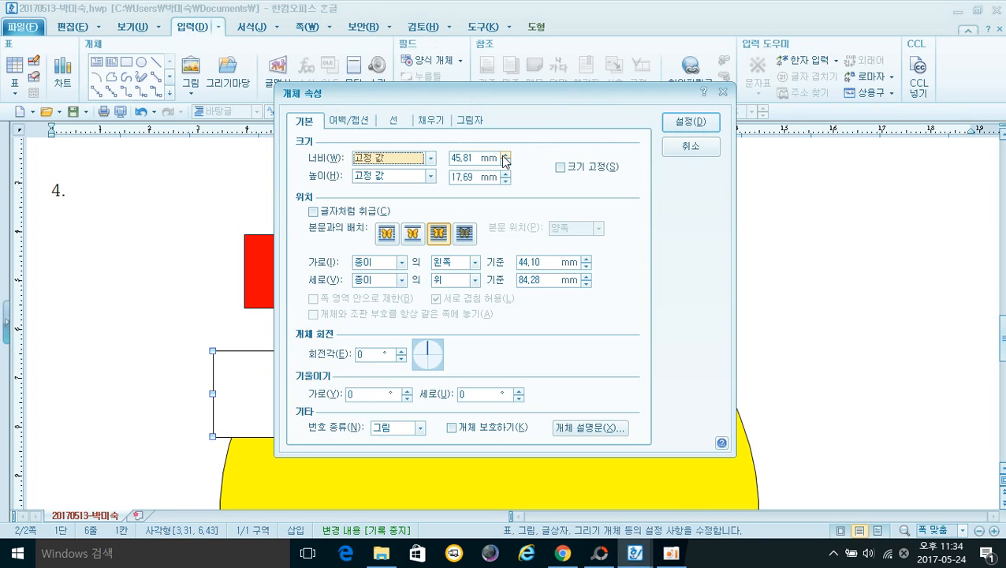
pyautogui.click(505, 154)
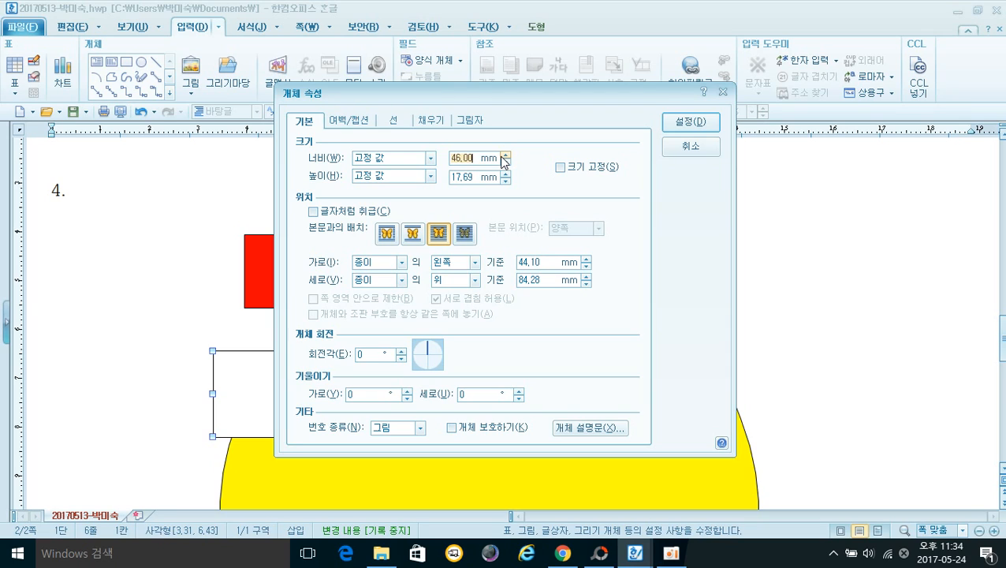
pyautogui.write('125')
pyautogui.click(506, 174)
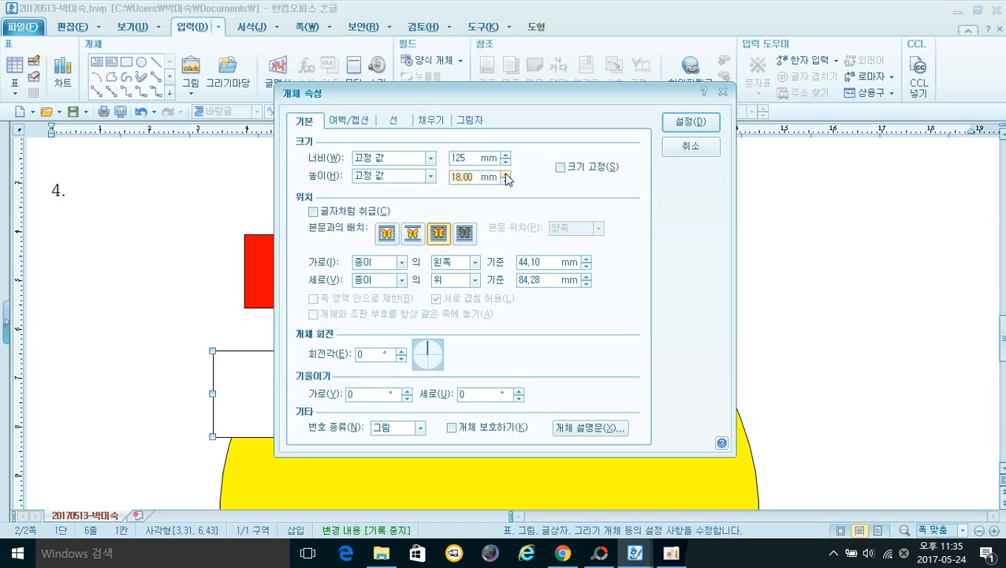
pyautogui.write('50')
pyautogui.click(562, 167)
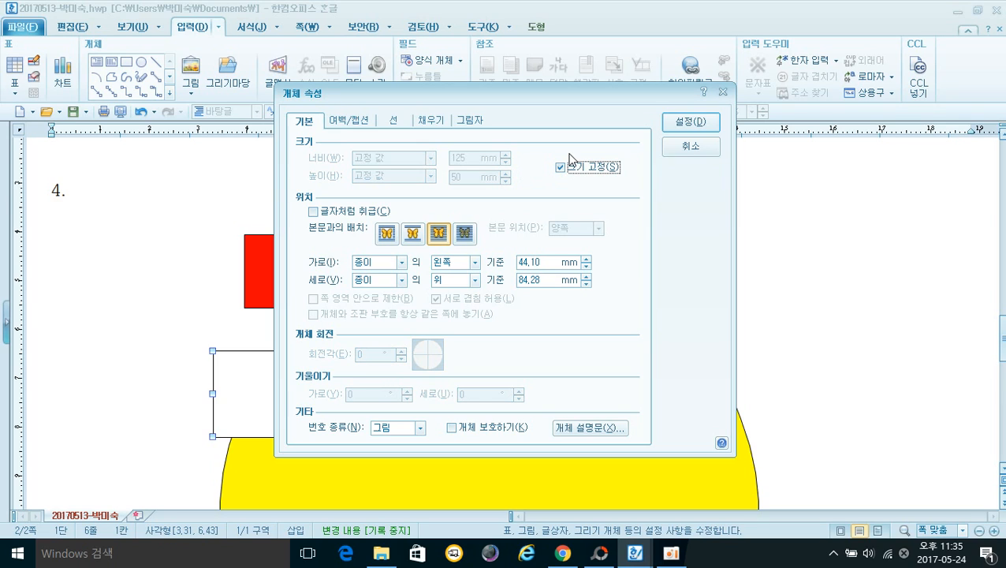
# Give the 125 × 50 mm rectangle rounded corners (둥근 모양), fill it with dark magenta-purple and apply its object properties.
pyautogui.click(392, 123)
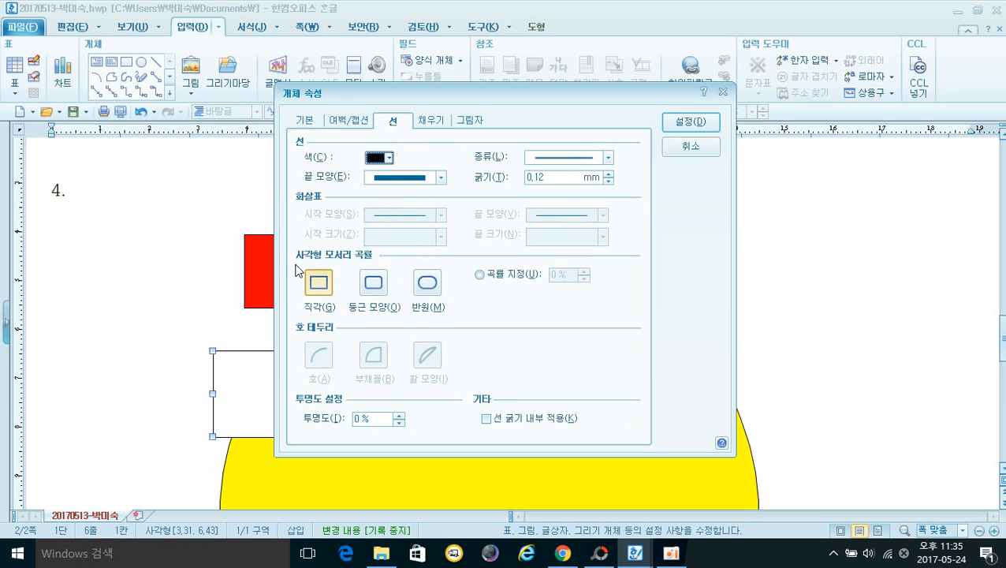
pyautogui.click(374, 284)
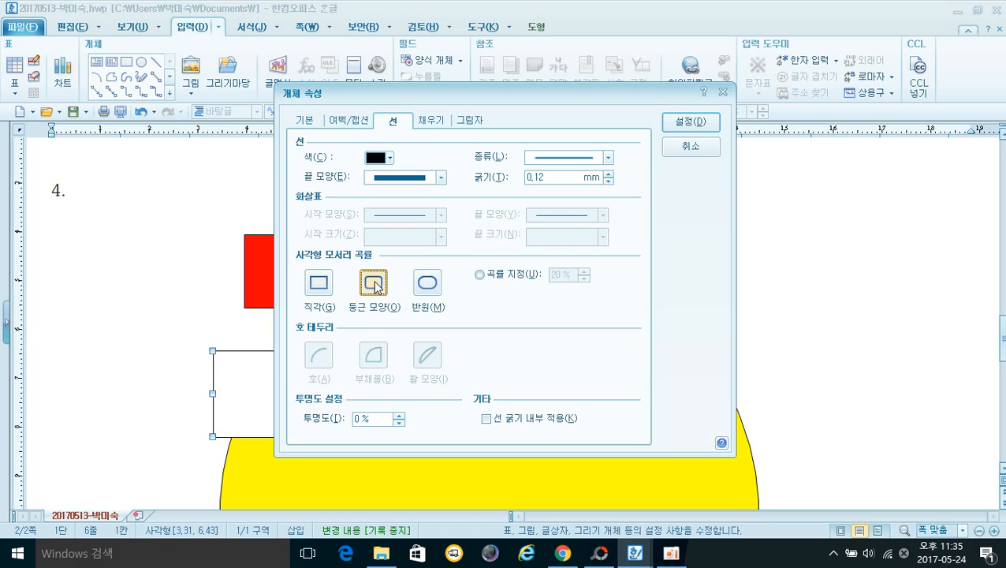
pyautogui.click(432, 124)
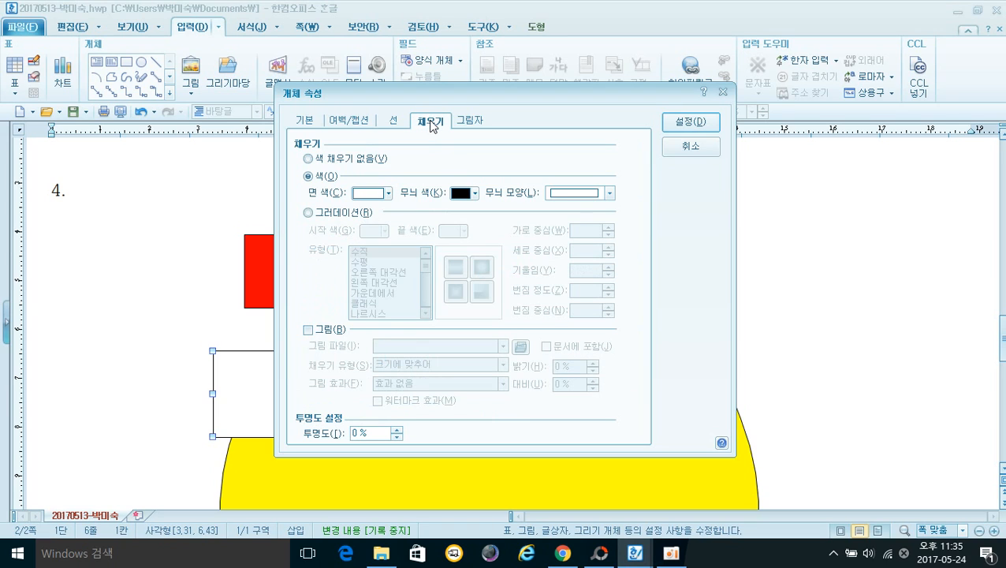
pyautogui.click(375, 196)
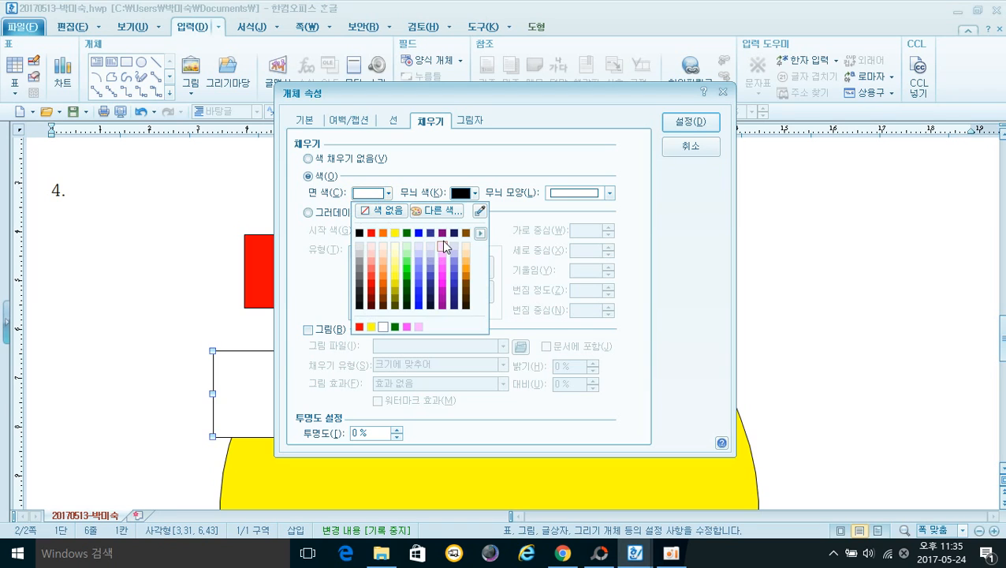
pyautogui.click(443, 298)
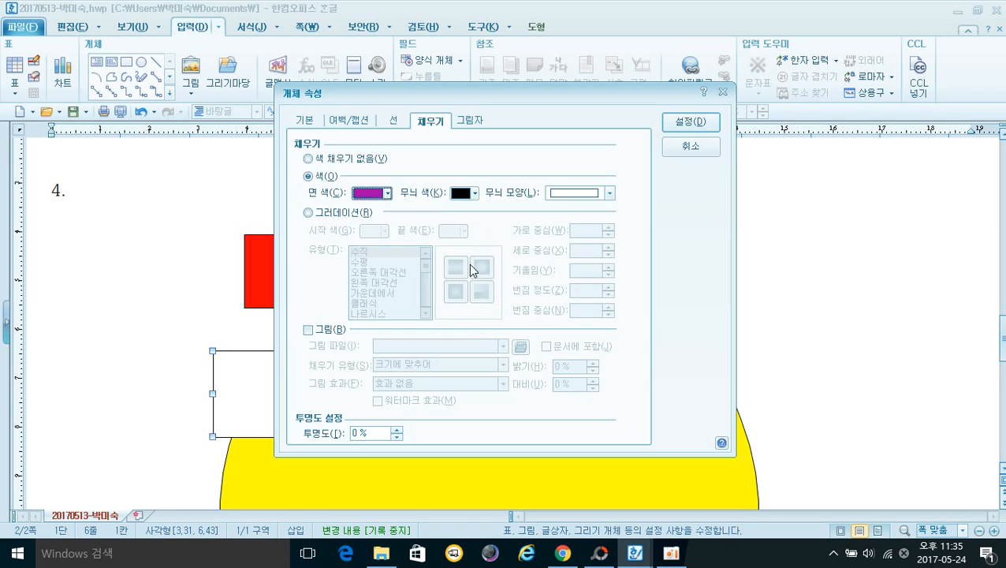
pyautogui.click(683, 126)
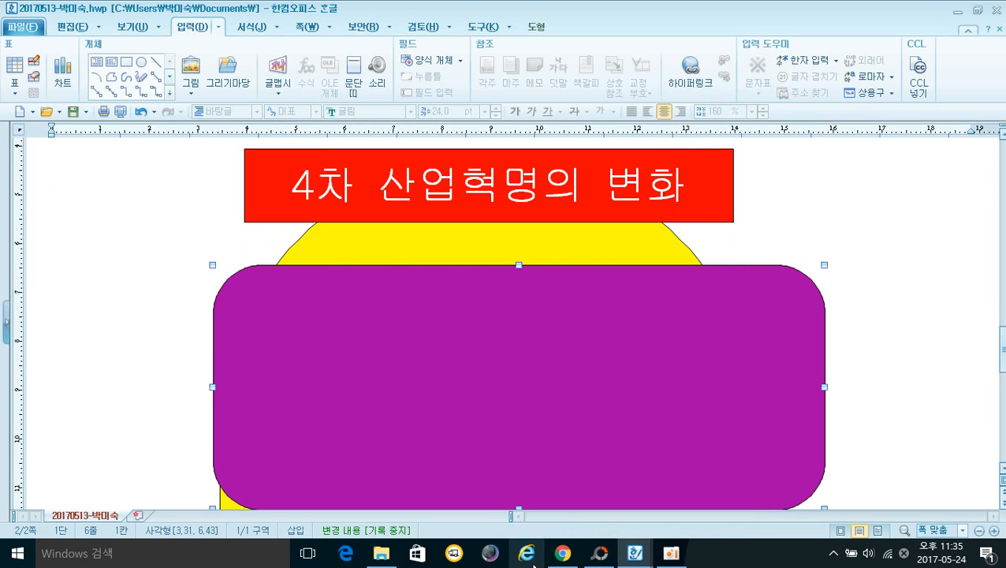
# Move the purple rounded rectangle leftward and slightly down so it sits roughly centred across the yellow shape.
pyautogui.moveTo(557, 421); pyautogui.dragTo(515, 427)
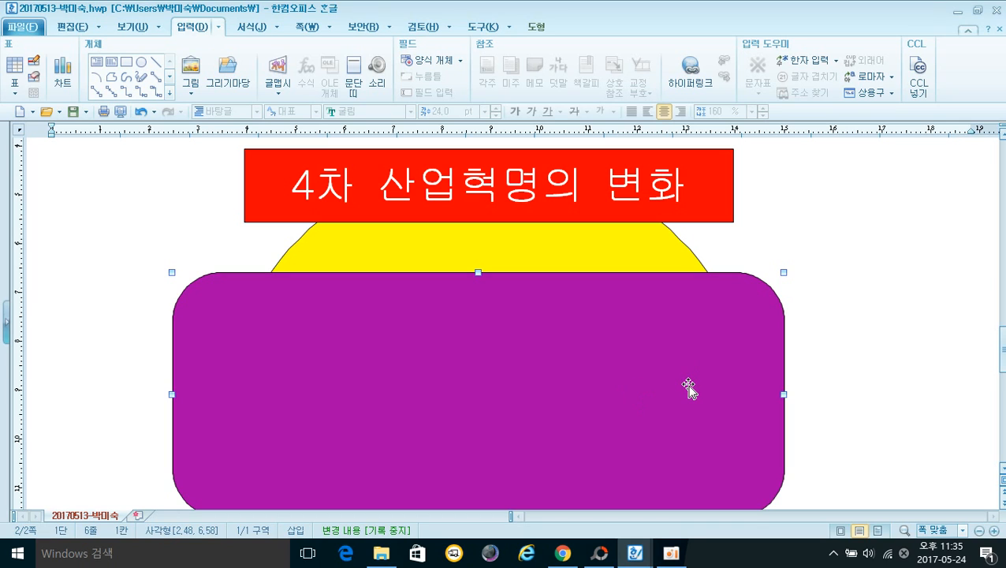
pyautogui.click(897, 290)
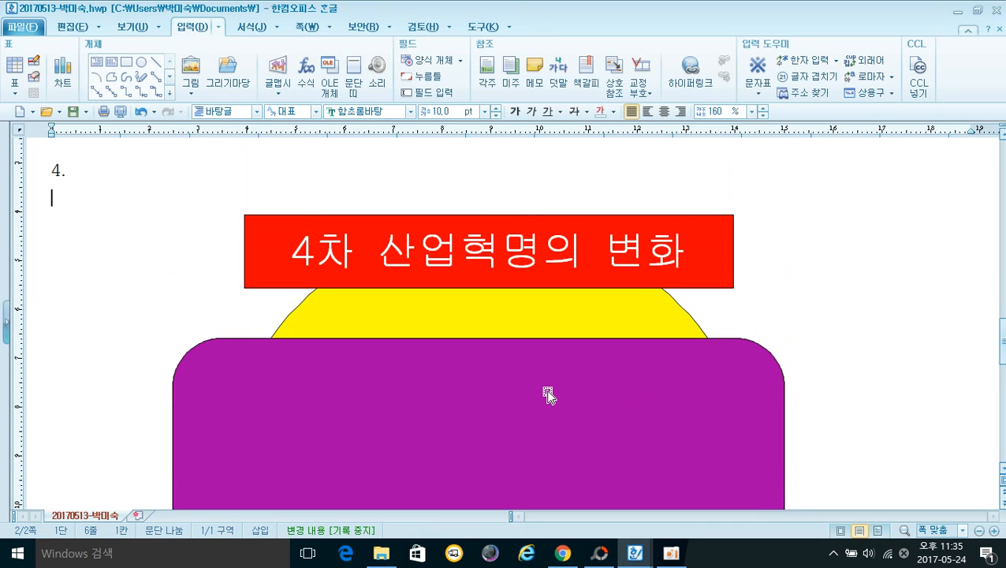
pyautogui.scroll(-3, 548, 396)
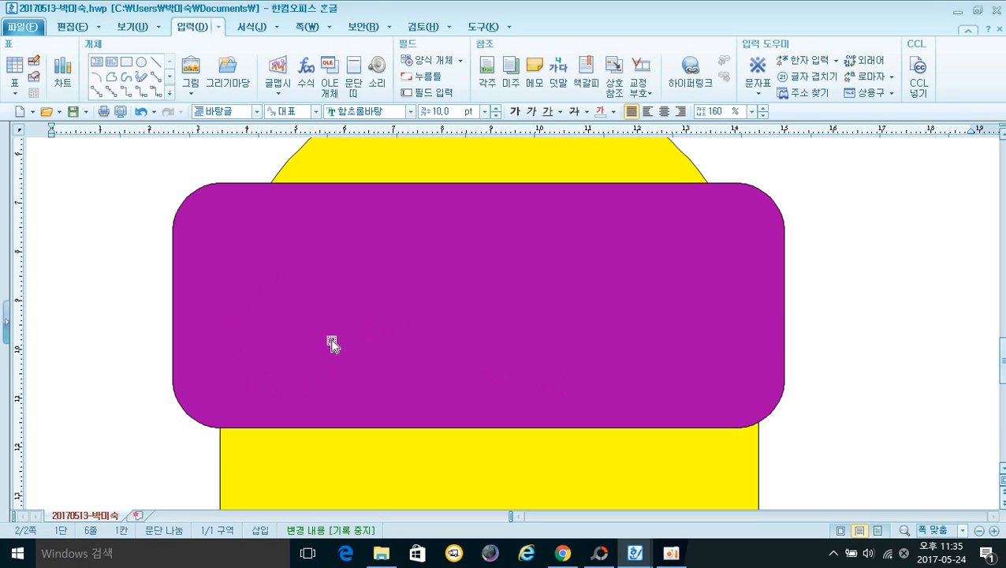
pyautogui.click(641, 318)
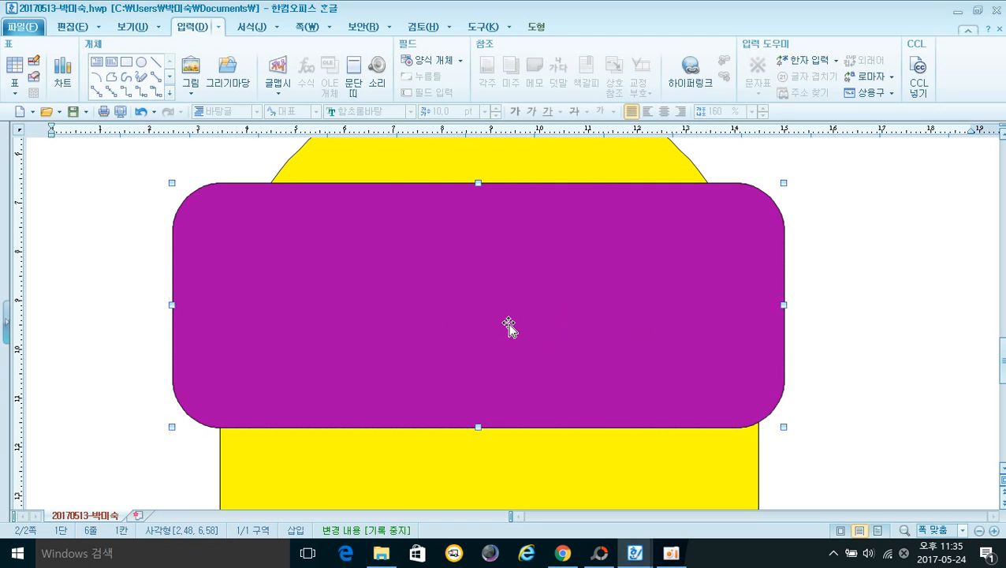
# Draw a small rectangle about 11 mm wide and 12 mm high on the yellow area, below the purple shape's left part.
pyautogui.scroll(-5, 508, 325)
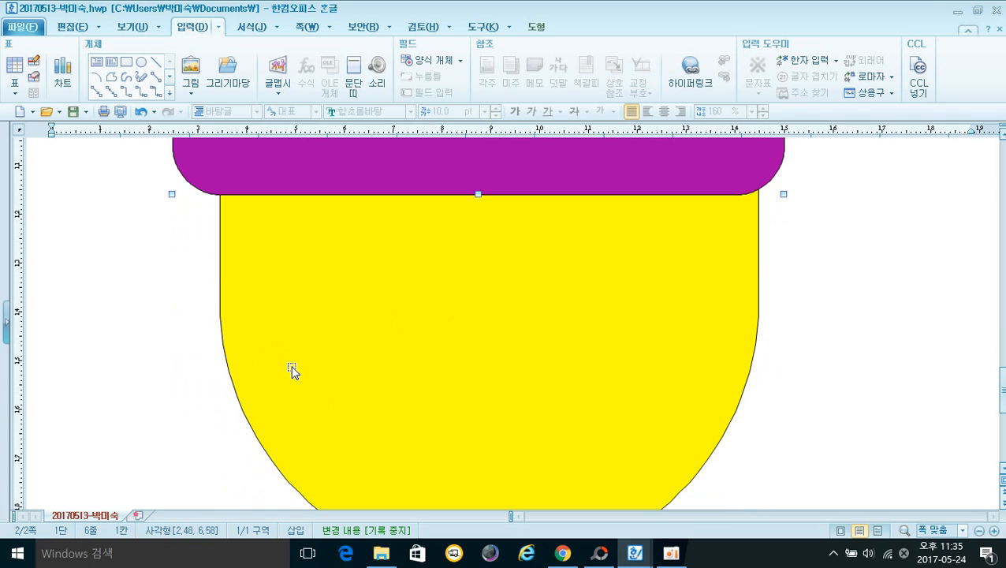
pyautogui.click(126, 62)
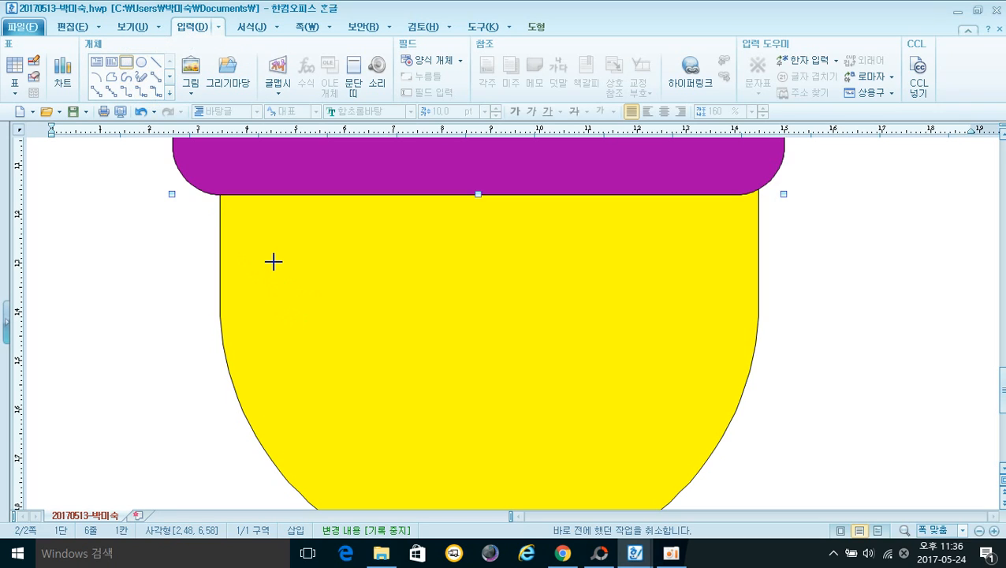
pyautogui.moveTo(273, 261); pyautogui.dragTo(330, 319)
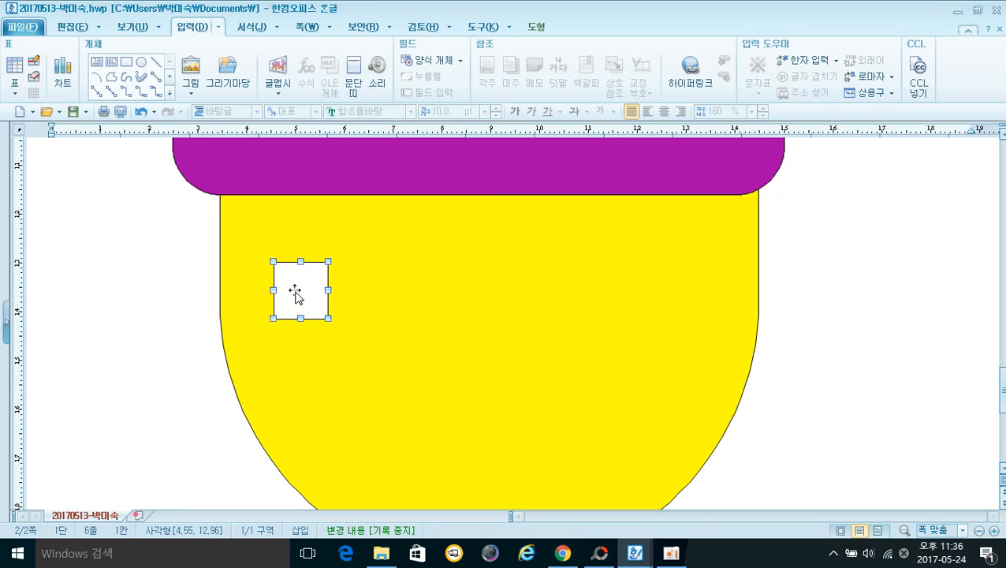
# Set the small rectangle's width to 10 mm and height to 15 mm, and lock its size.
pyautogui.rightClick(296, 289)
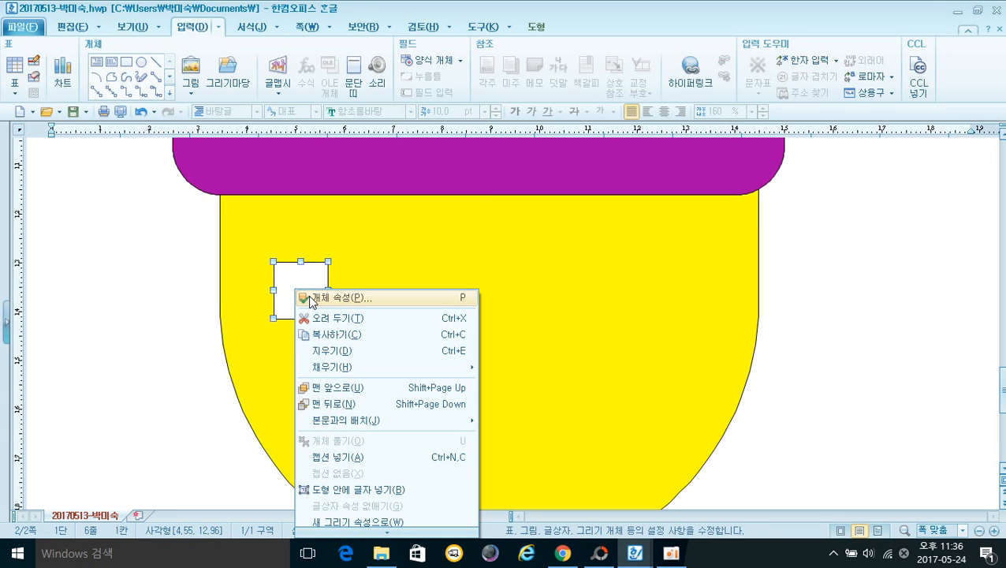
pyautogui.click(339, 297)
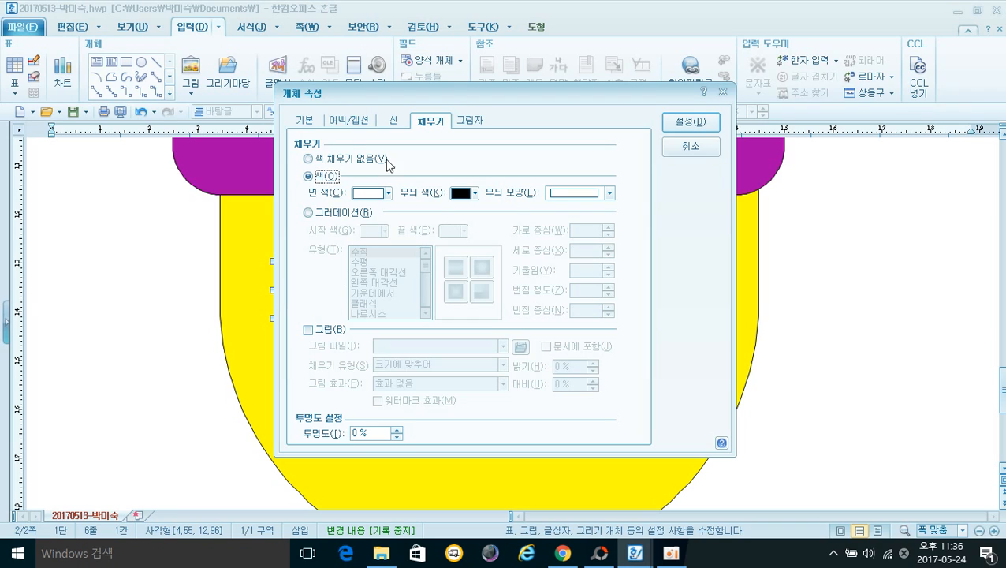
pyautogui.click(316, 124)
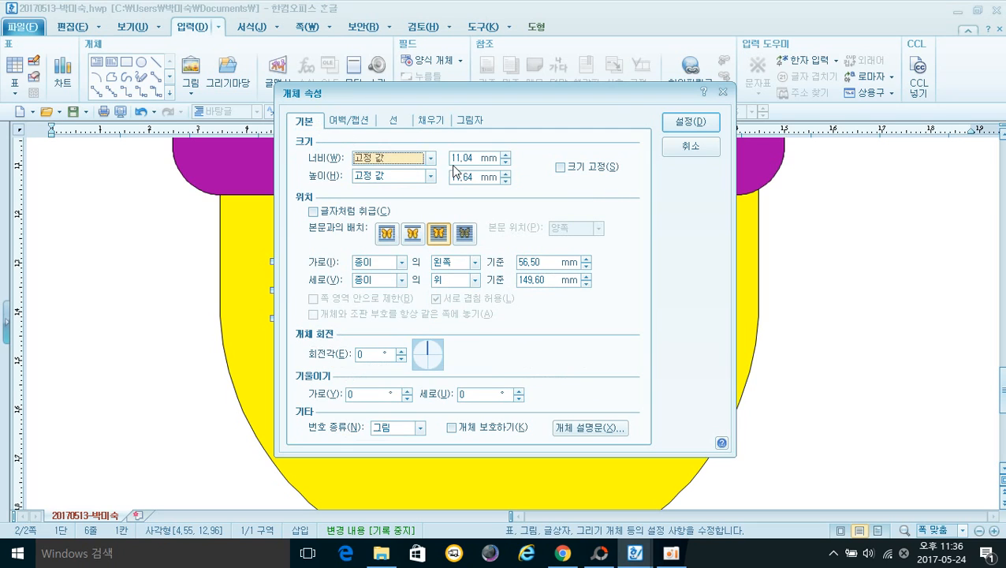
pyautogui.click(505, 154)
pyautogui.write('10')
pyautogui.click(505, 174)
pyautogui.write('1')
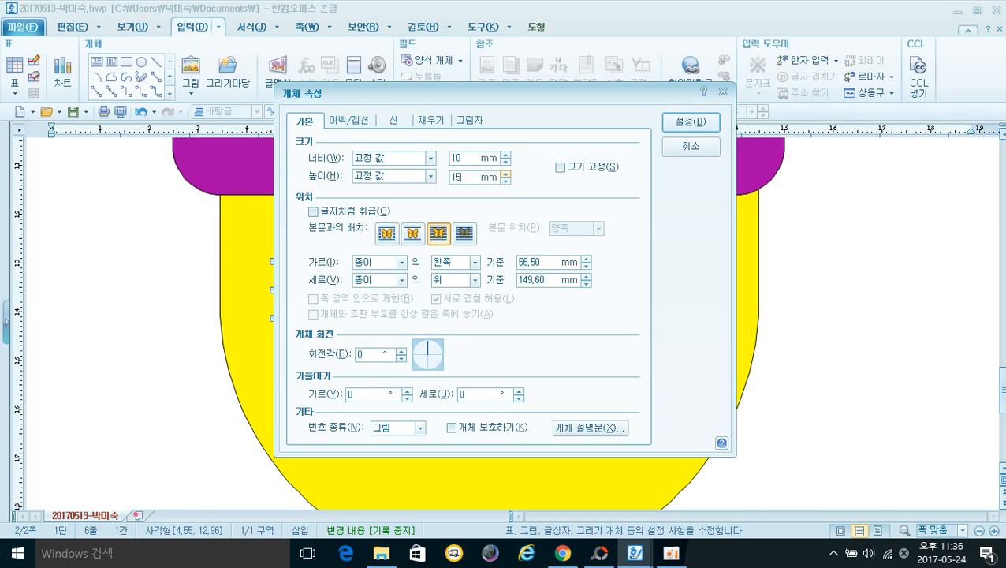
pyautogui.write('5')
pyautogui.click(562, 168)
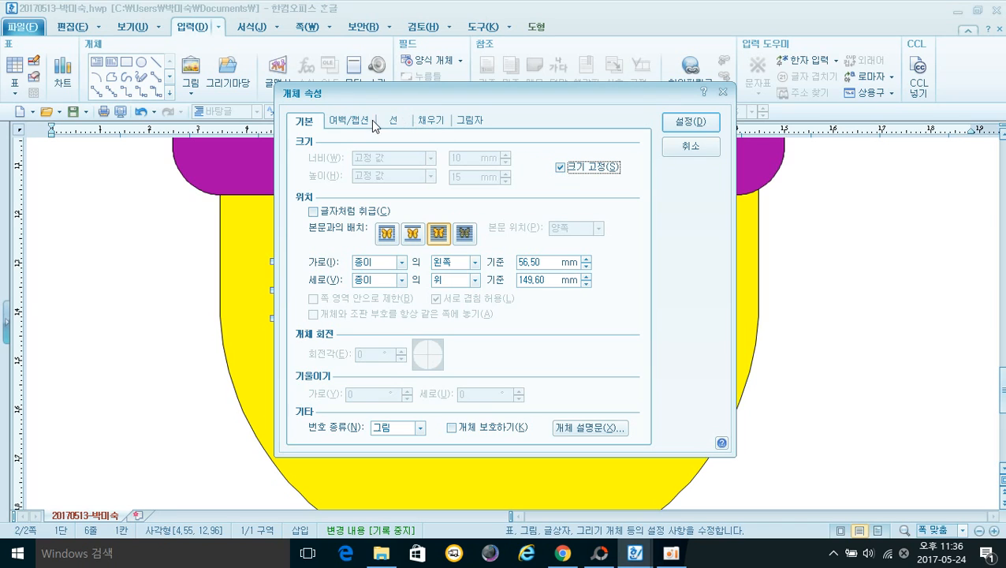
# Give the small rectangle rounded corners (둥근 모양), fill it with dark green and apply its object properties.
pyautogui.click(396, 126)
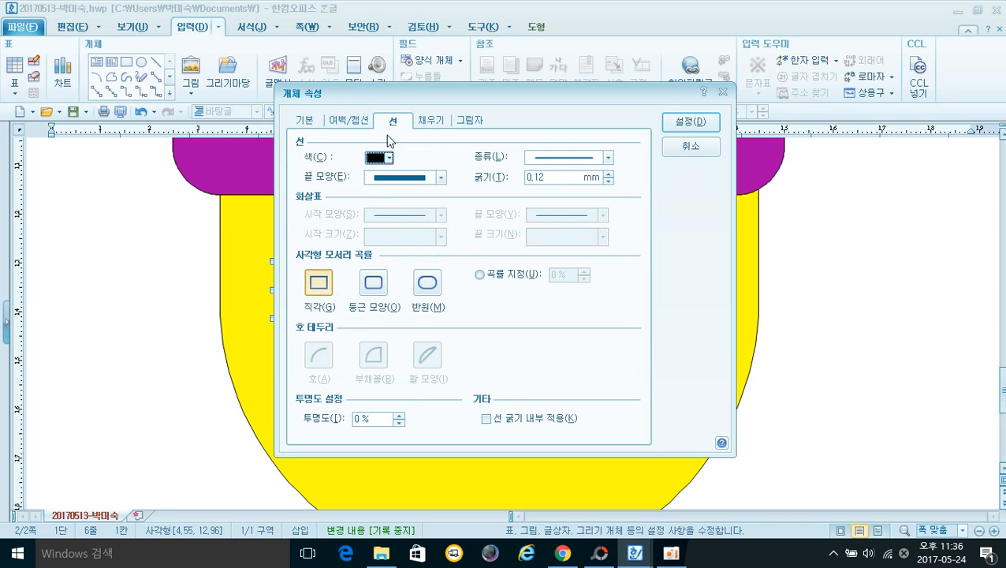
pyautogui.click(374, 290)
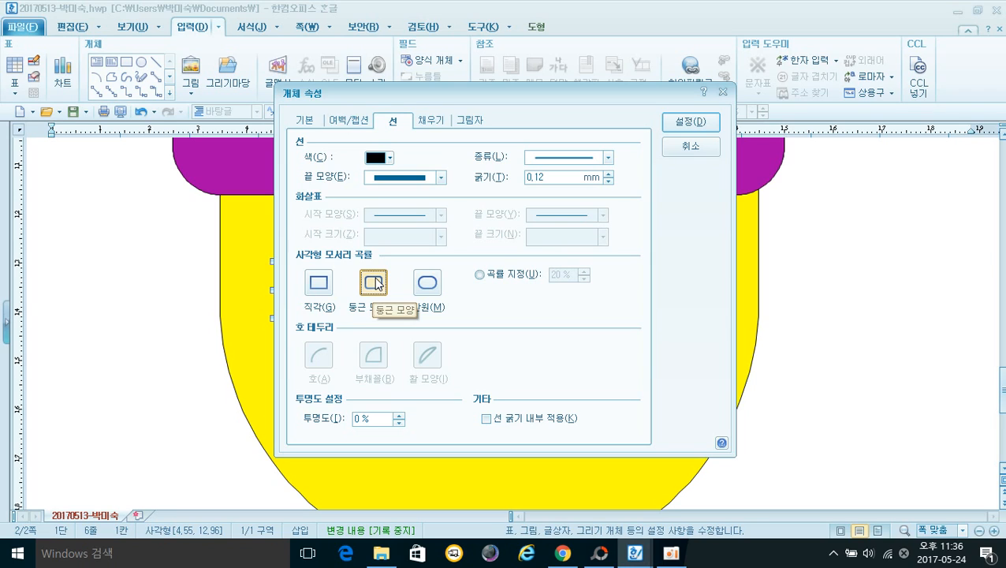
pyautogui.click(430, 123)
pyautogui.click(371, 194)
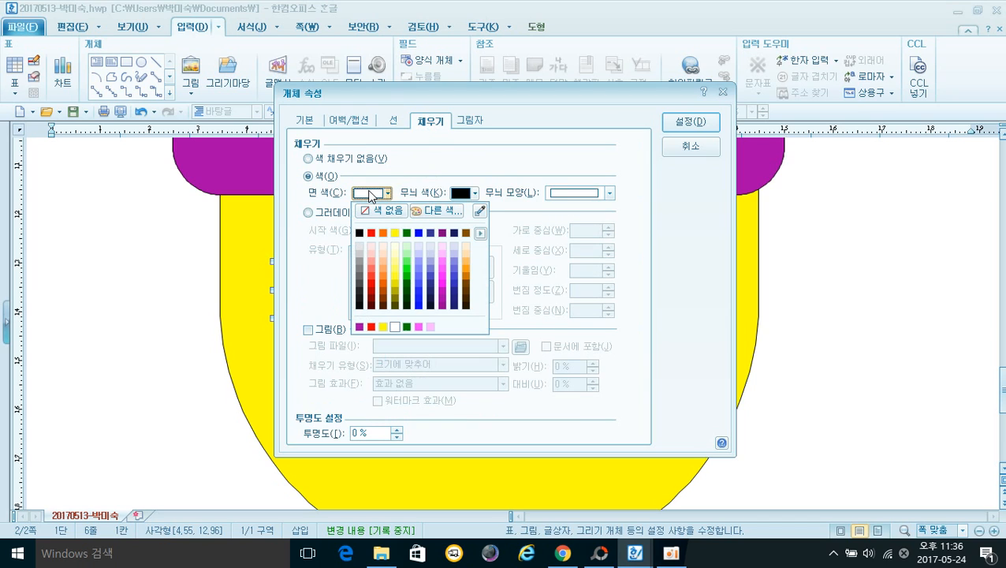
pyautogui.click(407, 234)
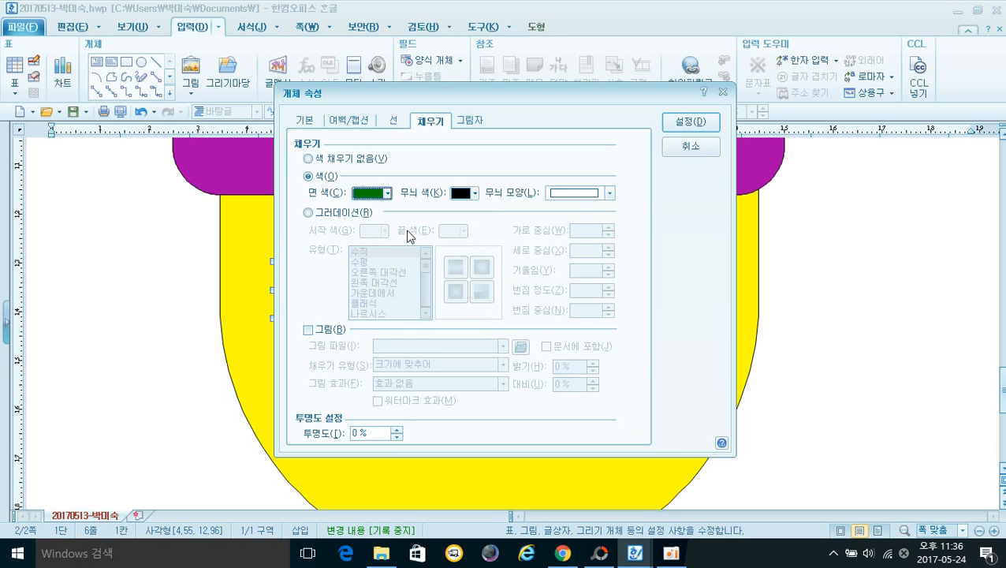
pyautogui.click(691, 126)
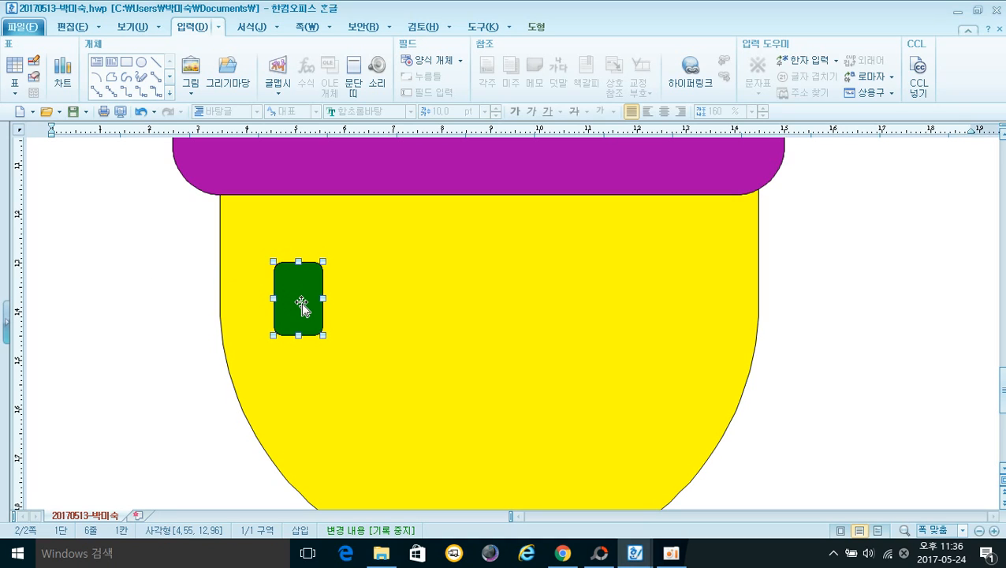
# Nudge the green rectangle straight up by about 7.5 mm, closer to the purple shape's lower edge.
pyautogui.press('Up')
pyautogui.press('Up')
pyautogui.press('Up')
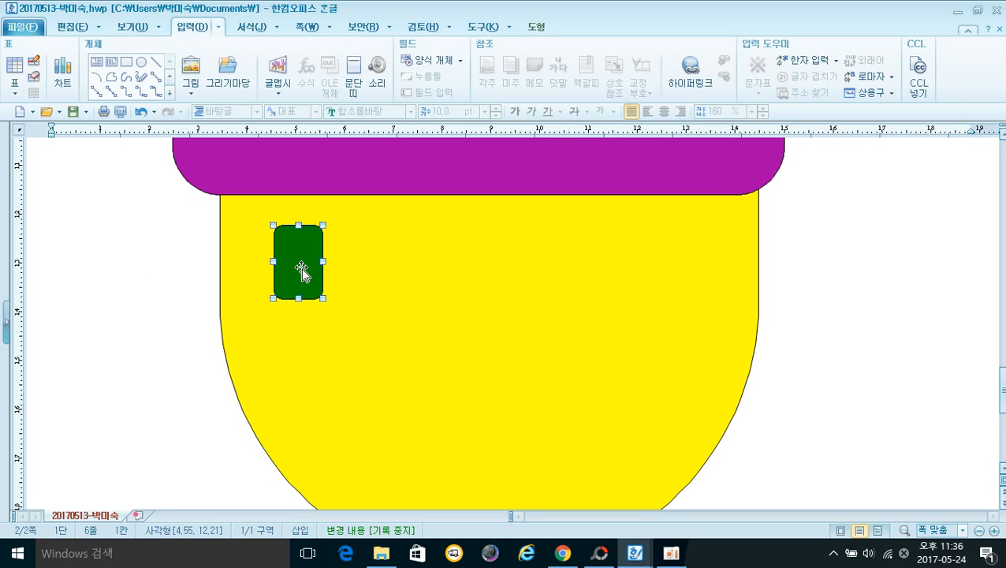
# Draw a small text box over the left half of the green rectangle and enter "A" in it.
pyautogui.click(98, 63)
pyautogui.moveTo(243, 235); pyautogui.dragTo(303, 282)
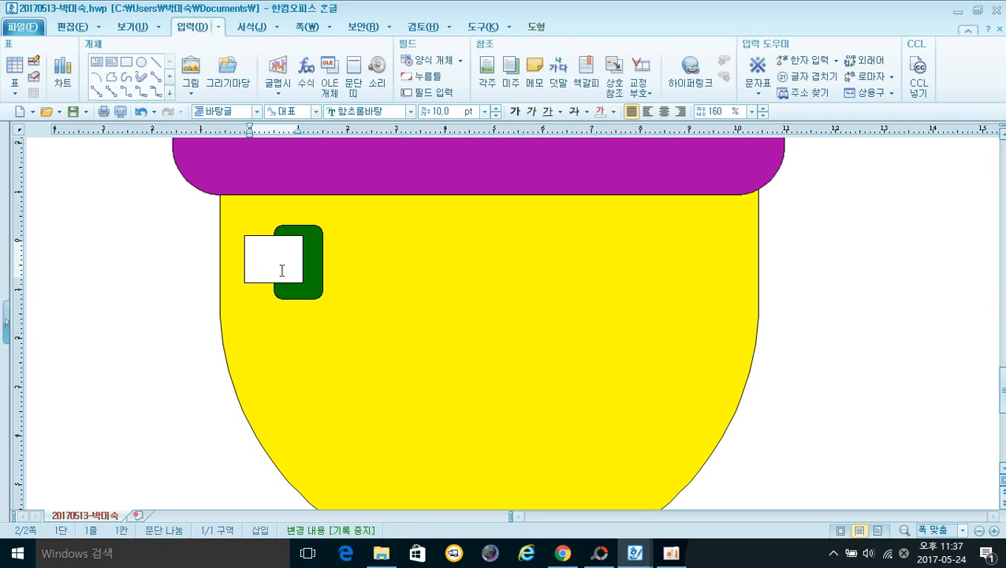
pyautogui.write('A')
# Format the letter "A" in the small text box with the 궁서 font at 20 pt and centre it.
pyautogui.moveTo(272, 267); pyautogui.dragTo(251, 263)
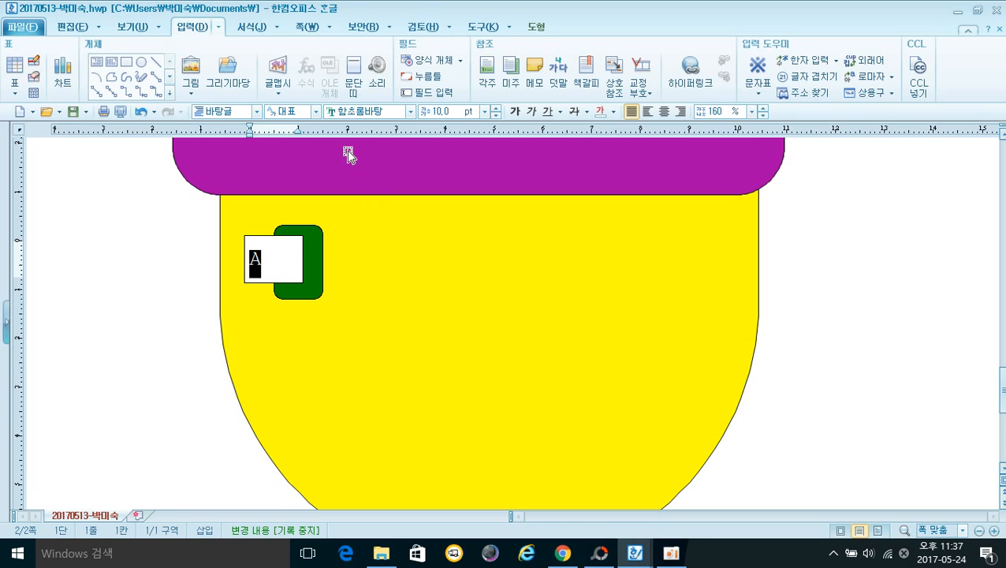
pyautogui.click(411, 112)
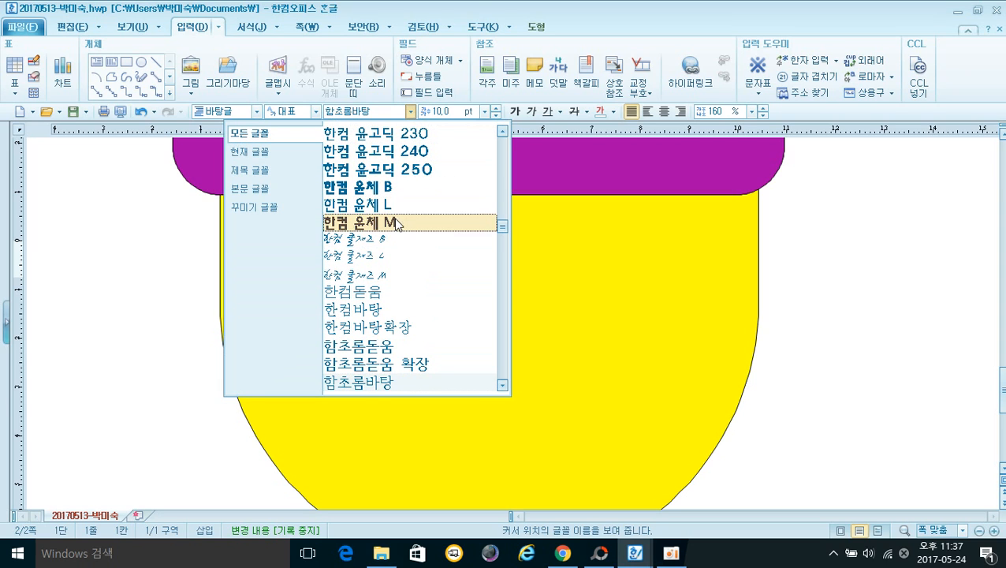
pyautogui.scroll(3, 397, 223)
pyautogui.scroll(15, 397, 224)
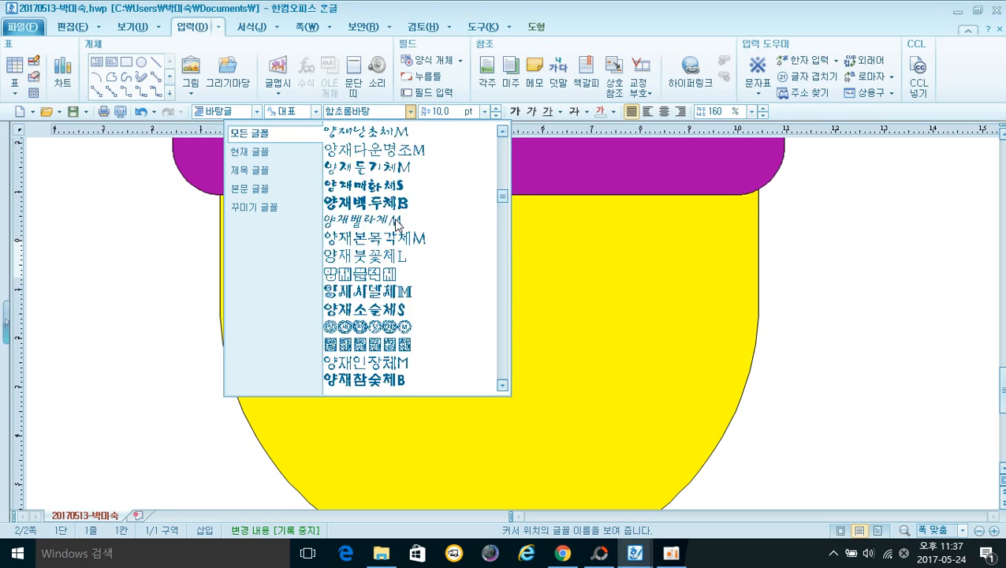
pyautogui.scroll(15, 397, 223)
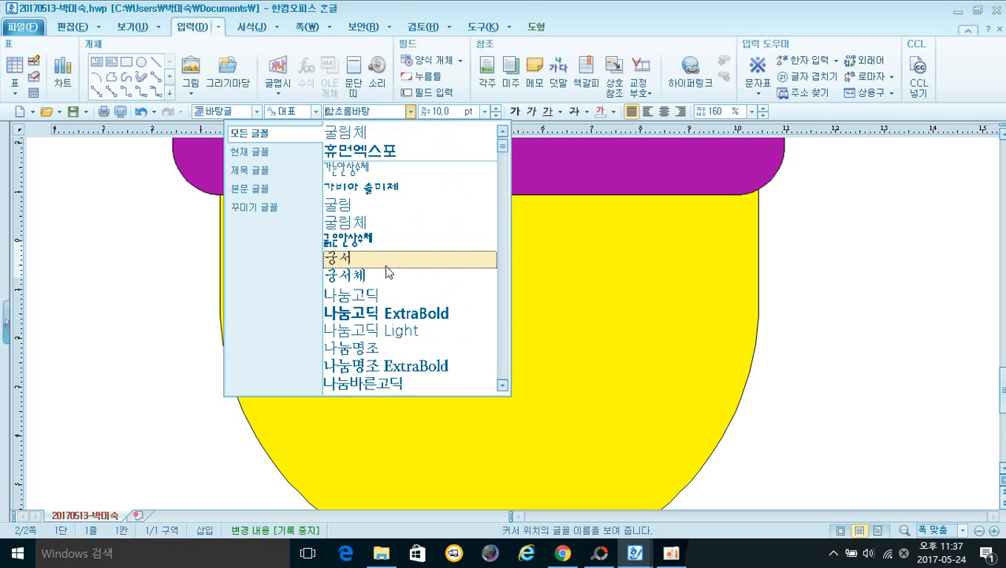
pyautogui.click(387, 272)
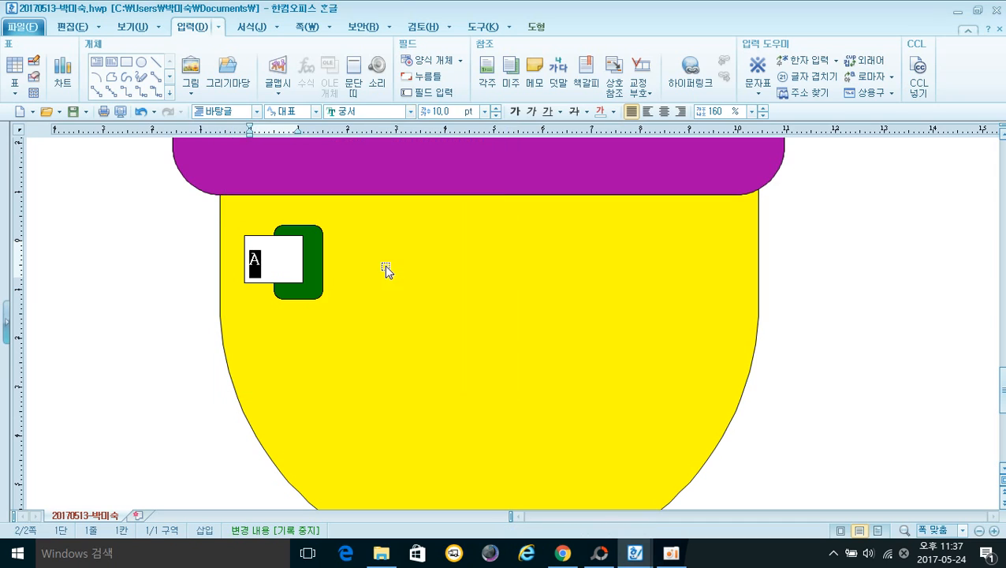
pyautogui.click(484, 111)
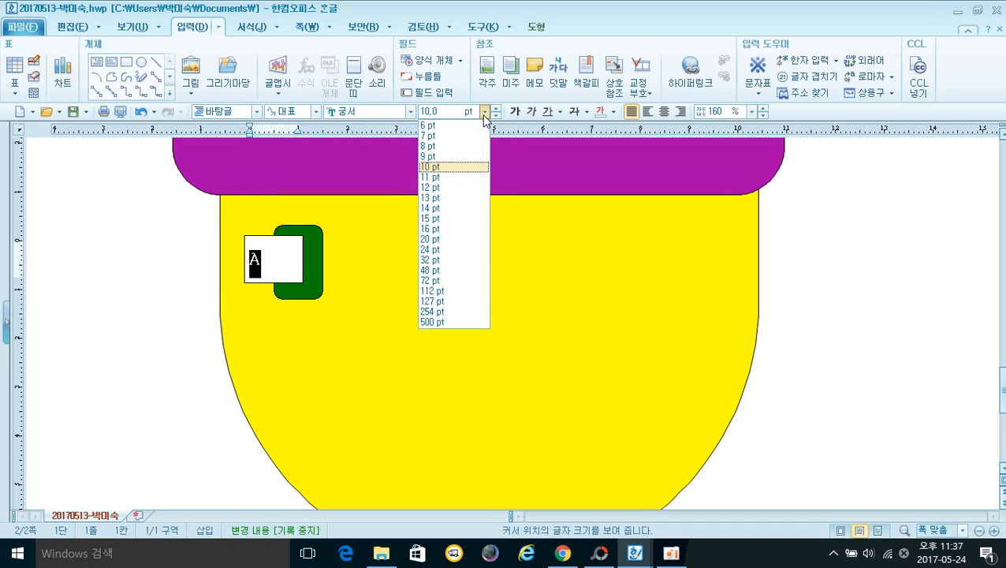
pyautogui.click(454, 238)
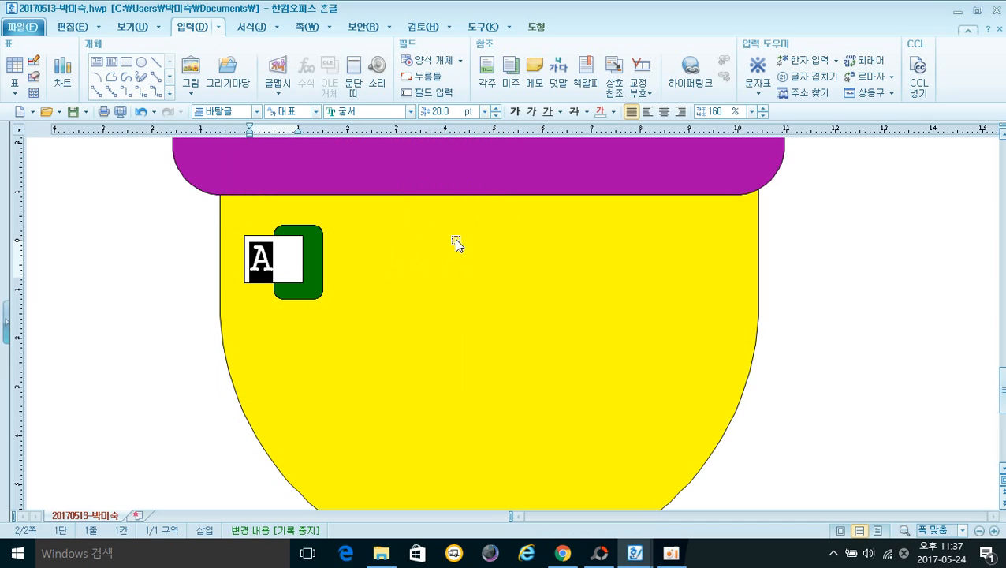
pyautogui.click(664, 112)
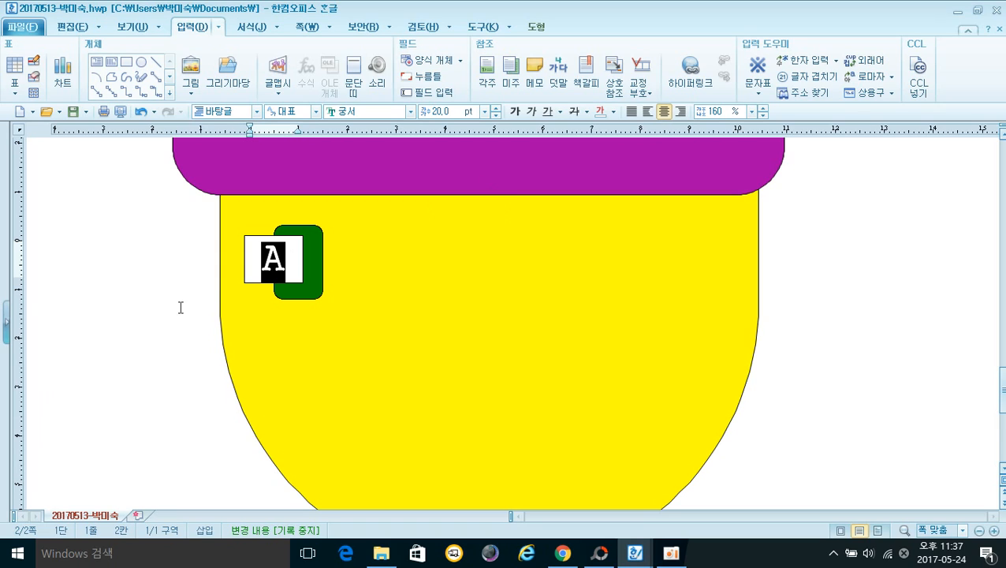
# Set the "A" text box's width and height to 12 mm each, and lock its size.
pyautogui.click(245, 260)
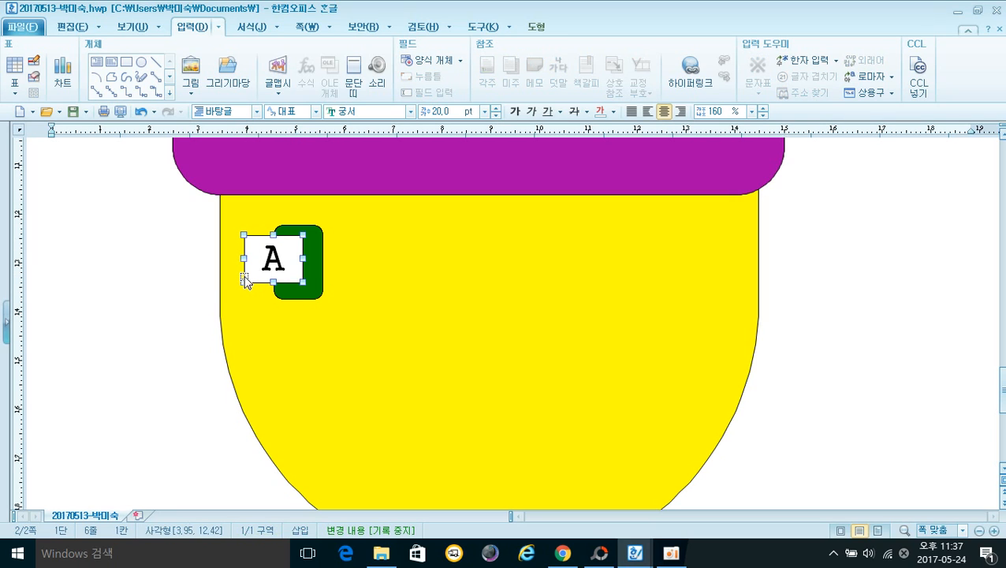
pyautogui.rightClick(245, 280)
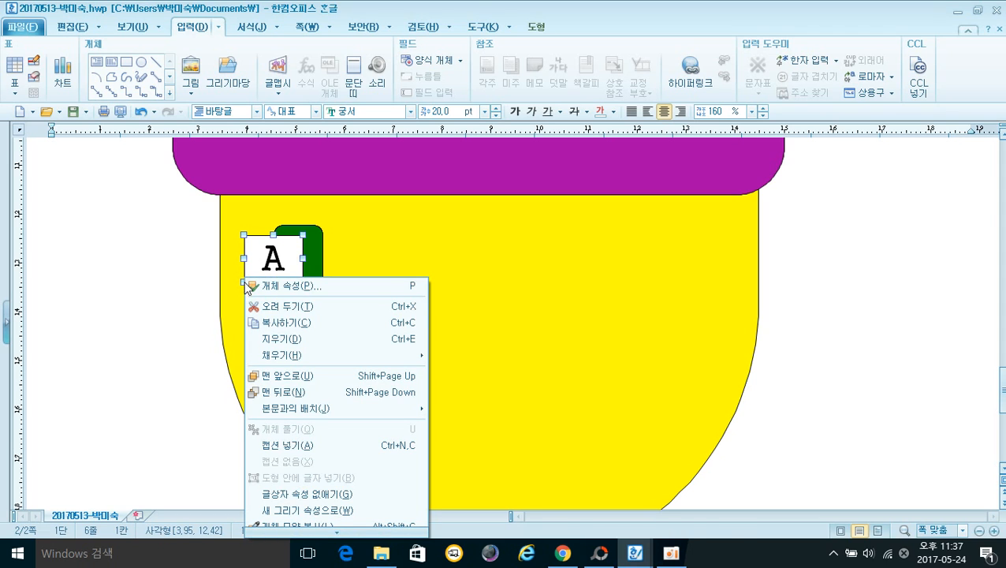
pyautogui.click(264, 293)
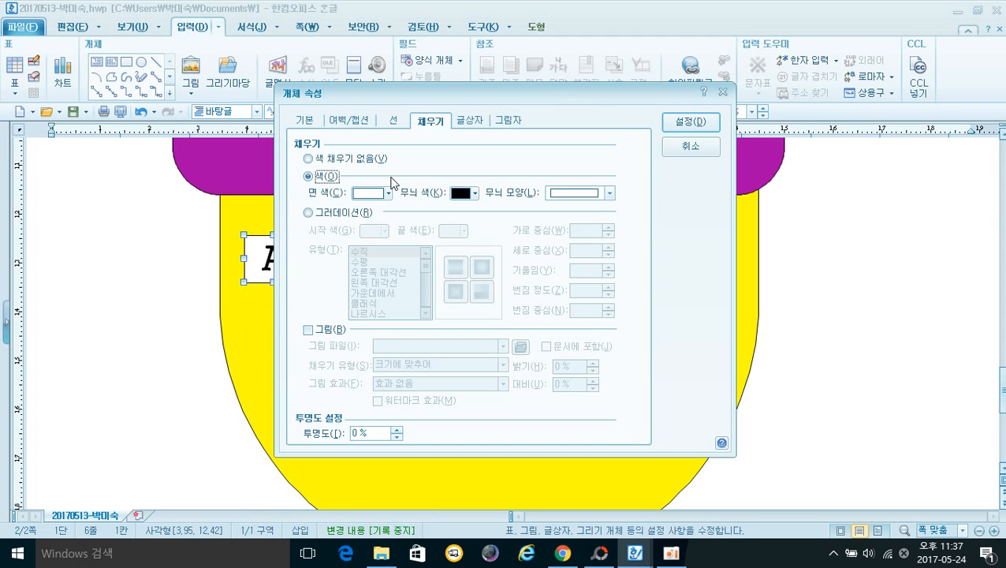
pyautogui.click(312, 123)
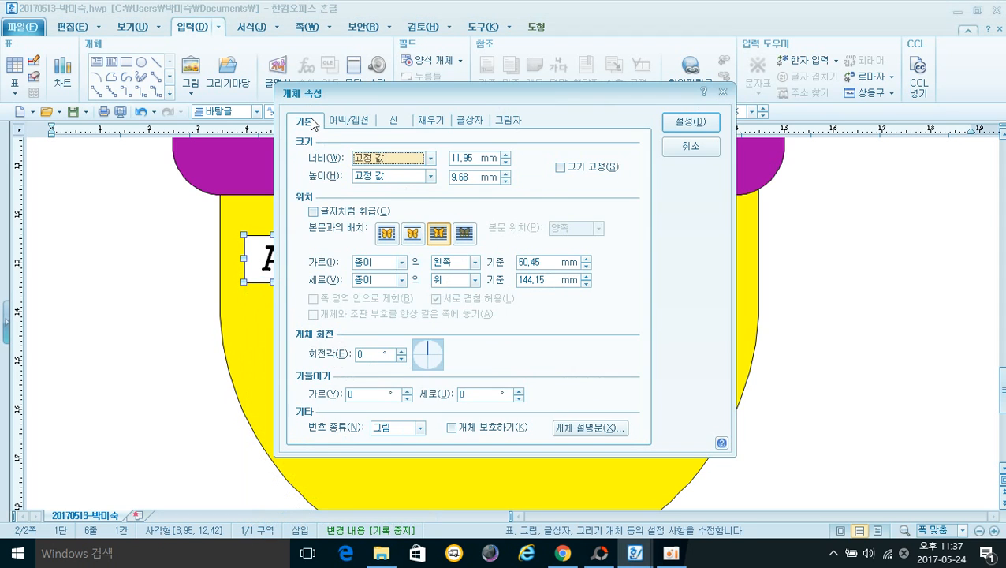
pyautogui.click(505, 155)
pyautogui.write('12')
pyautogui.click(505, 174)
pyautogui.write('12')
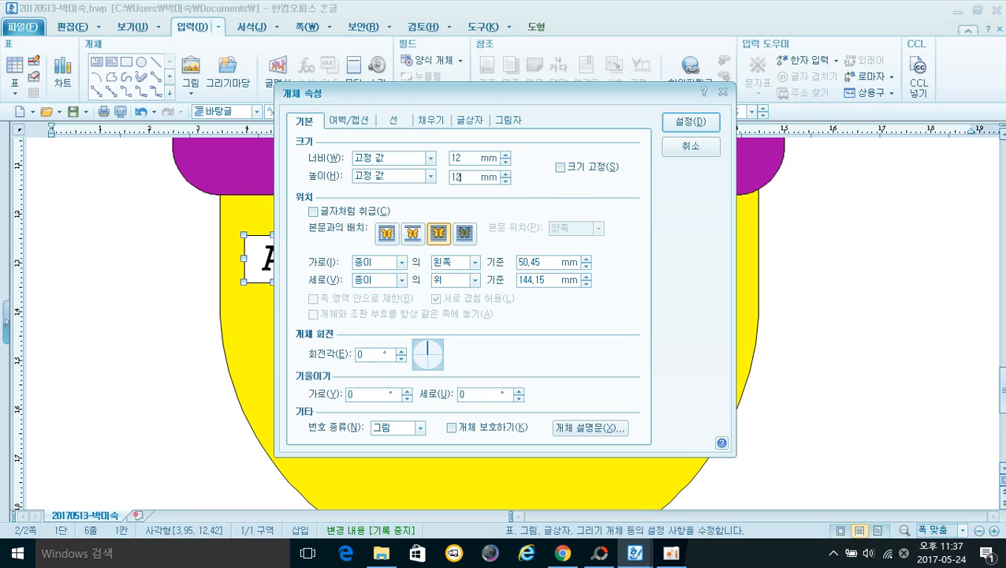
pyautogui.click(562, 166)
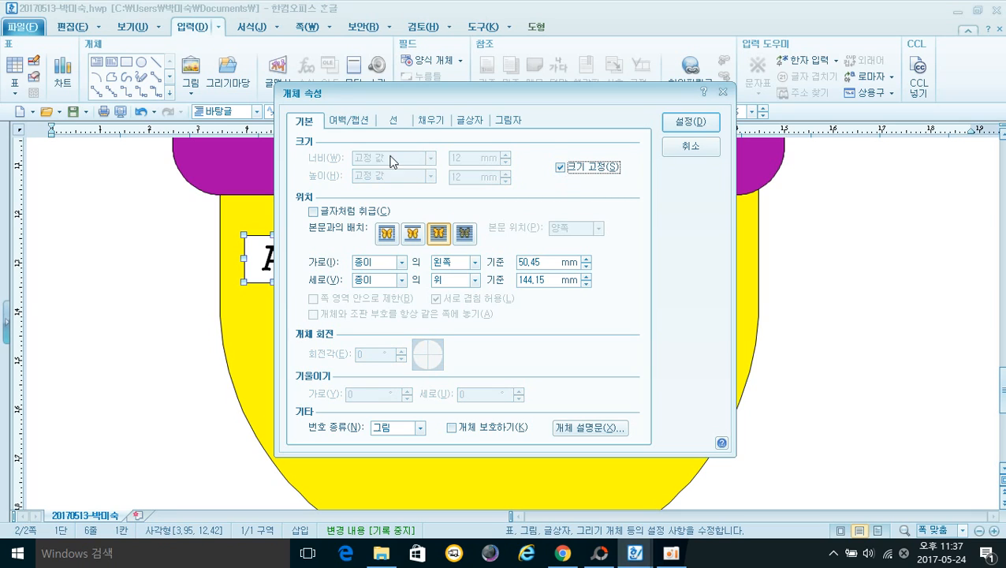
# Give the "A" text box rounded corners (둥근 모양) and a white fill, and apply its object properties.
pyautogui.click(394, 120)
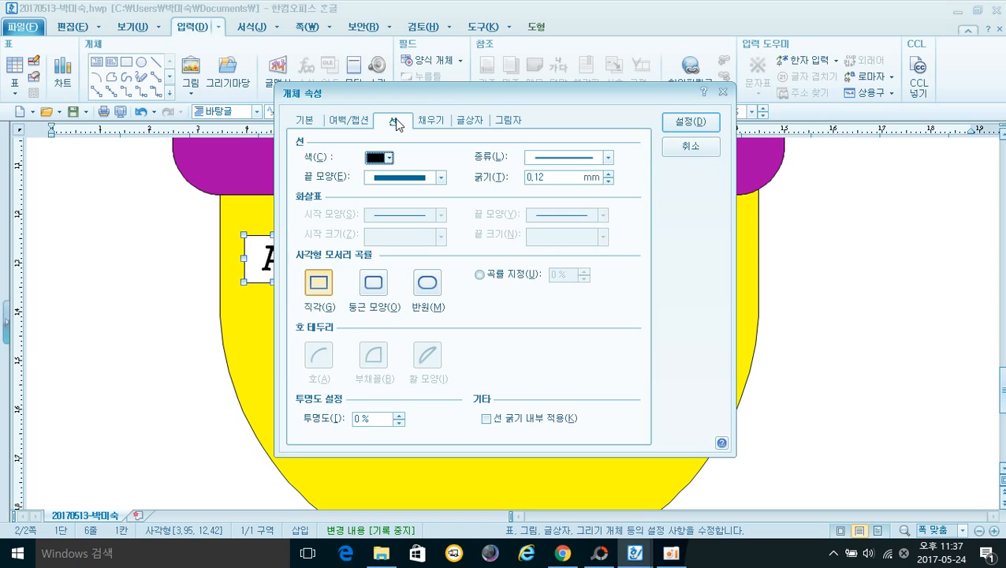
pyautogui.click(376, 289)
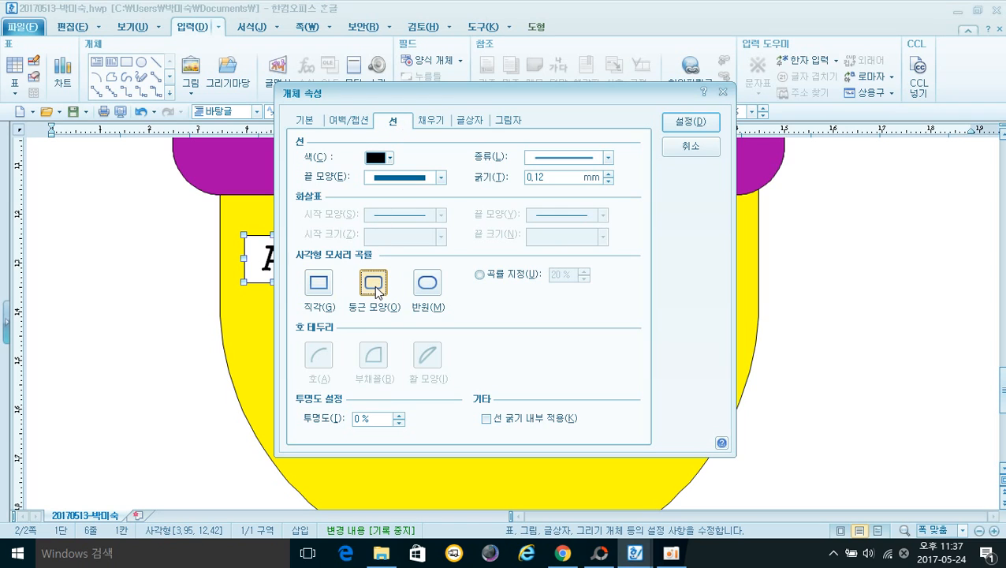
pyautogui.click(431, 122)
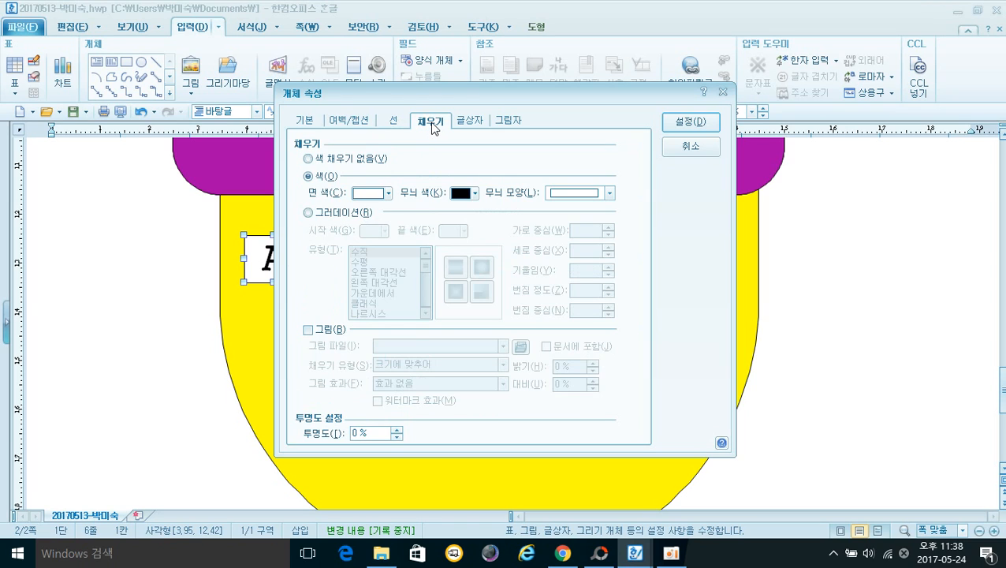
pyautogui.click(377, 193)
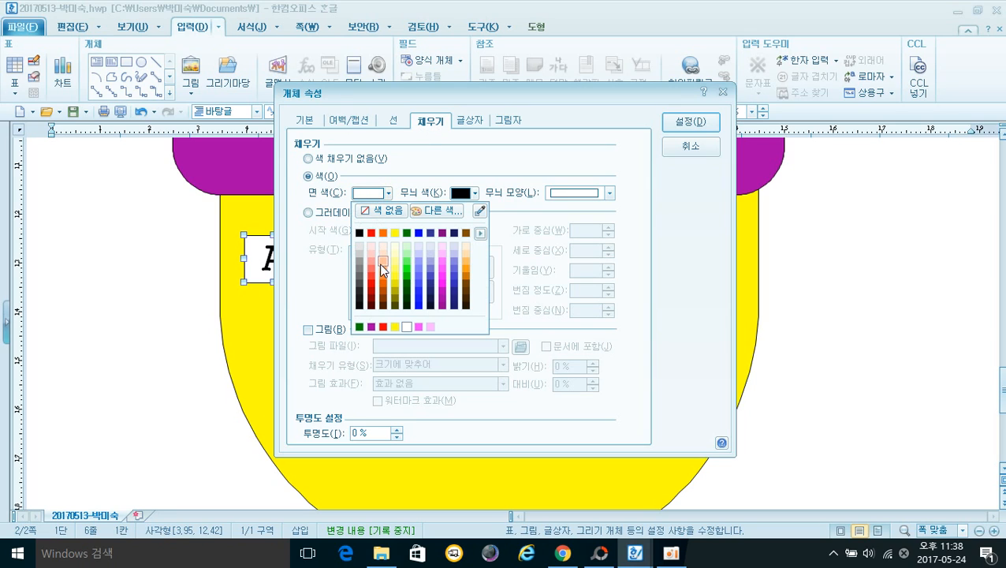
pyautogui.click(407, 331)
pyautogui.click(682, 123)
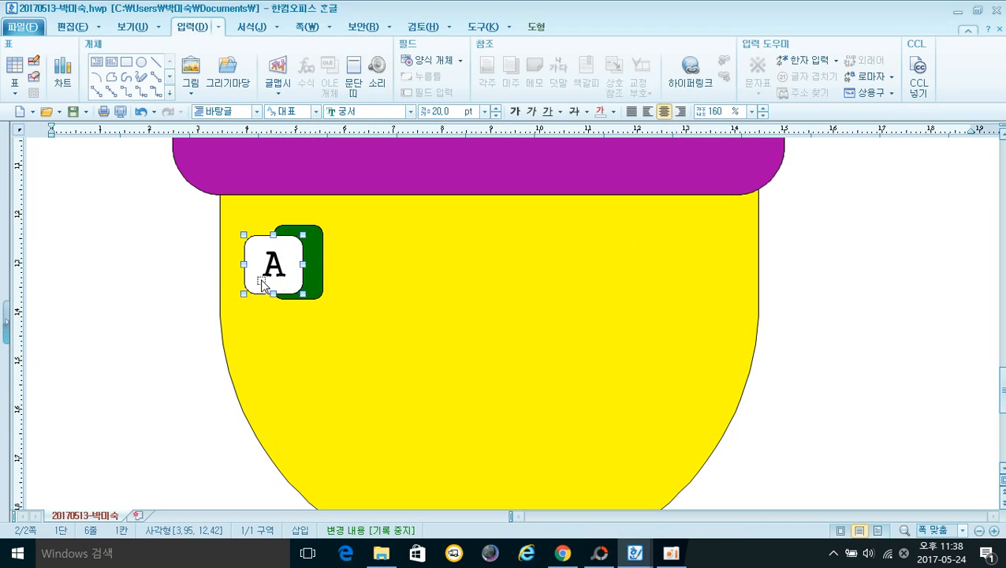
# Shift the "A" box and green rectangle slightly up and left, and copy the pair twice straight below.
pyautogui.moveTo(269, 282); pyautogui.dragTo(239, 268)
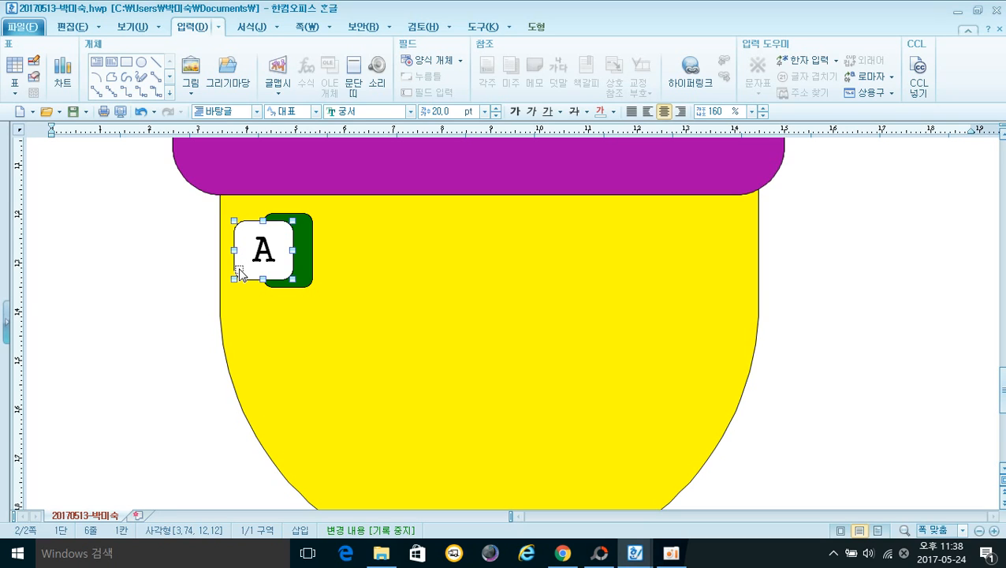
pyautogui.click(131, 281)
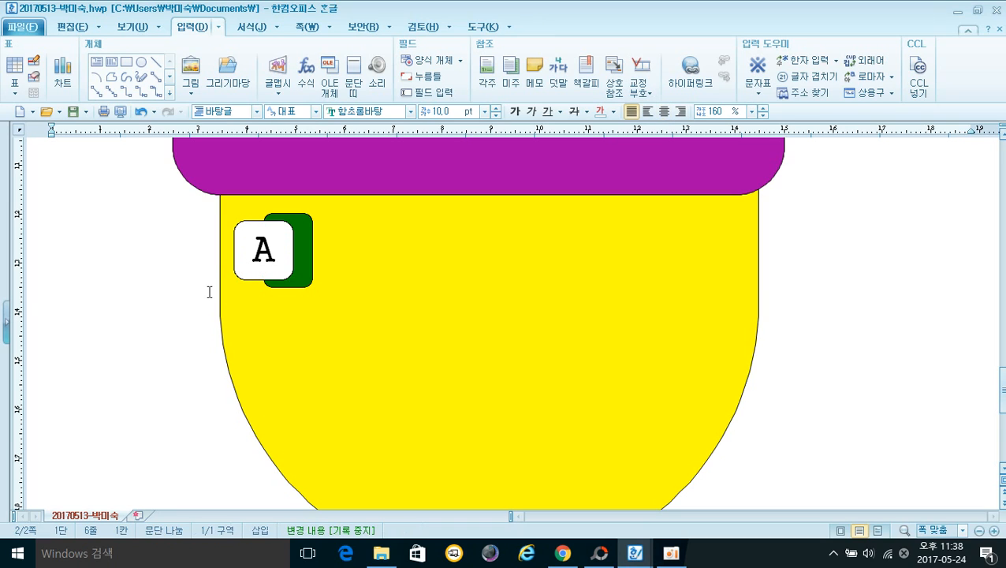
pyautogui.click(249, 280)
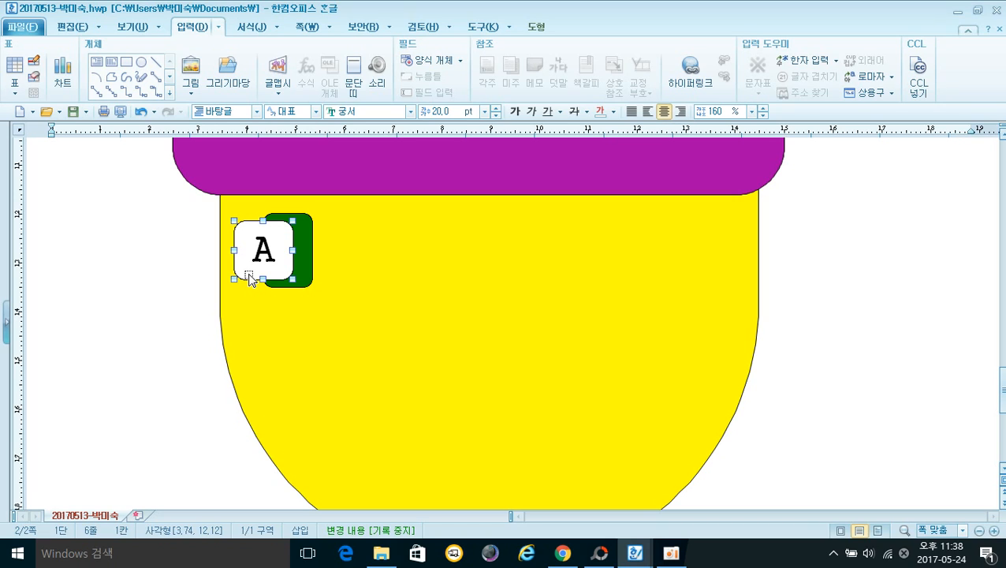
pyautogui.keyDown('shift'); pyautogui.click(311, 272); pyautogui.keyUp('shift')
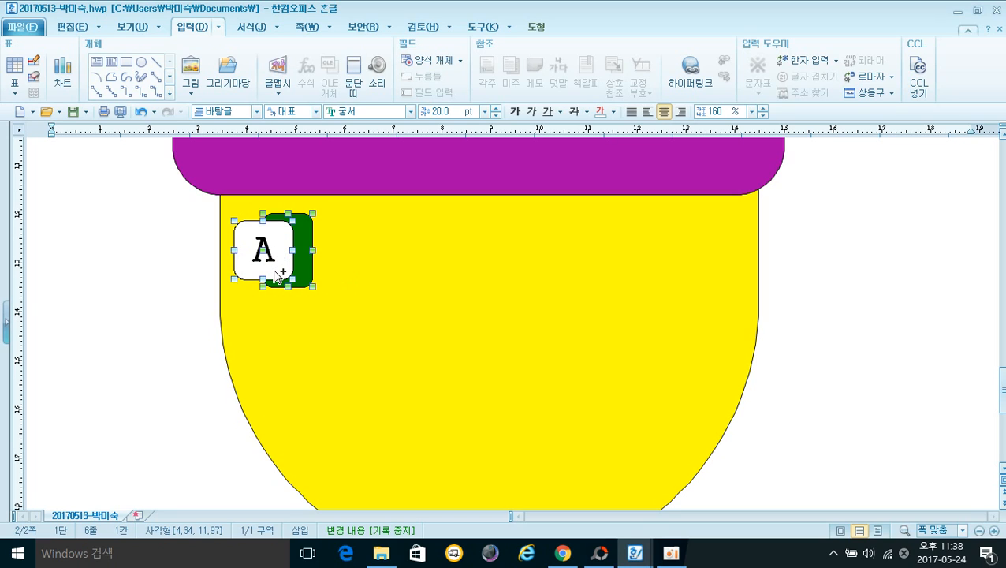
pyautogui.moveTo(276, 274); pyautogui.dragTo(290, 481)
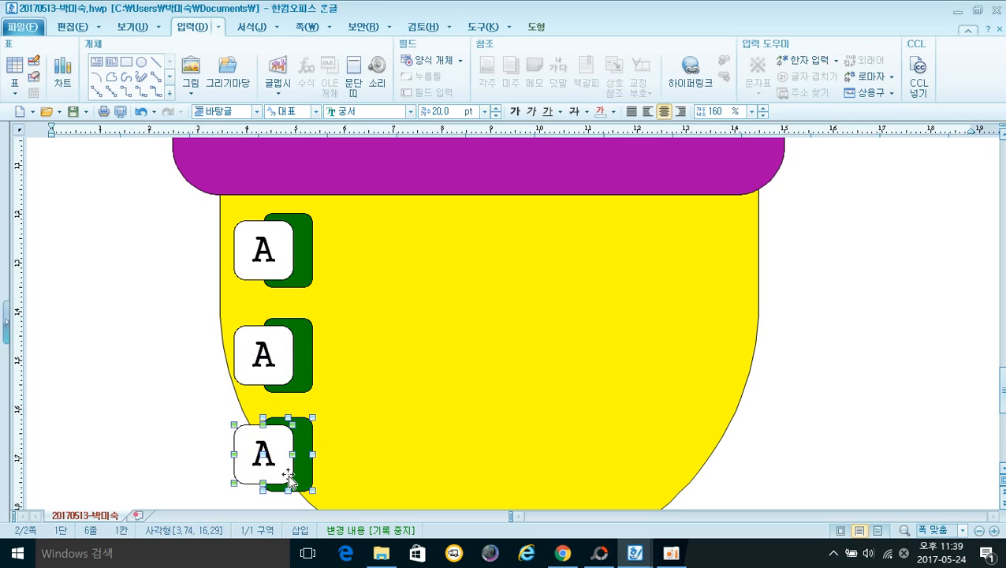
# Replace the letter in the middle copied text box with "B".
pyautogui.click(257, 360)
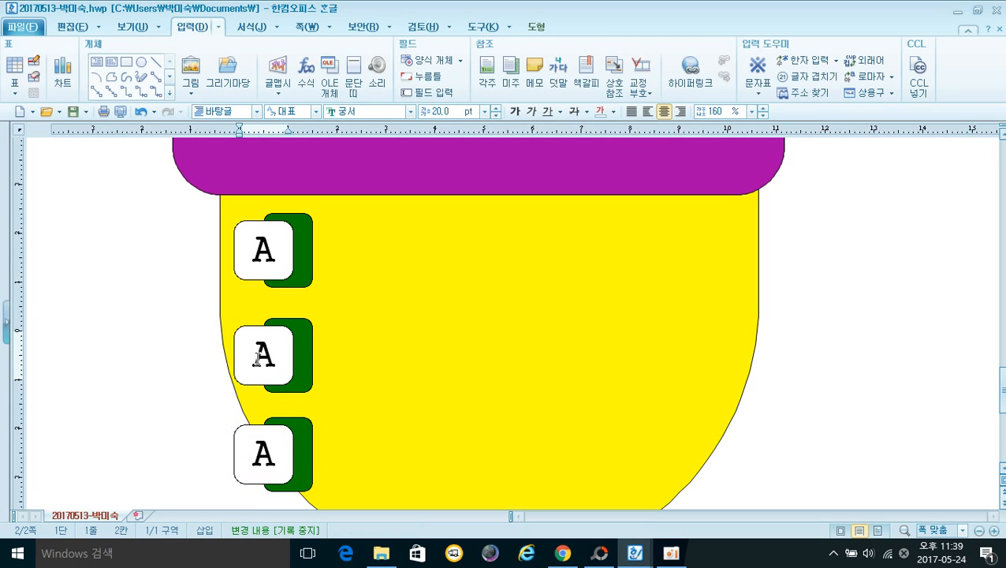
pyautogui.press('Delete')
pyautogui.write('ㅠ')
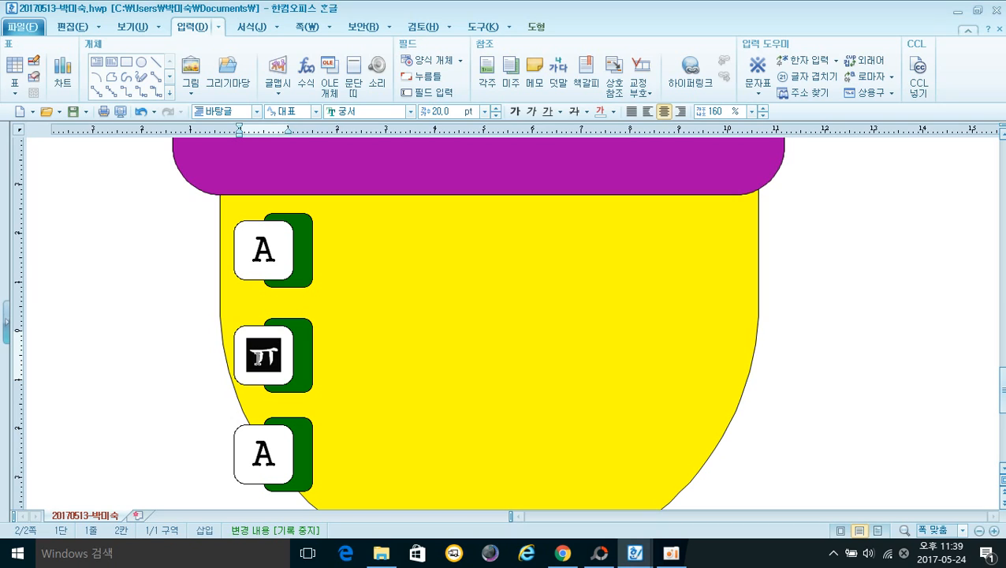
pyautogui.press('BackSpace')
pyautogui.write('B')
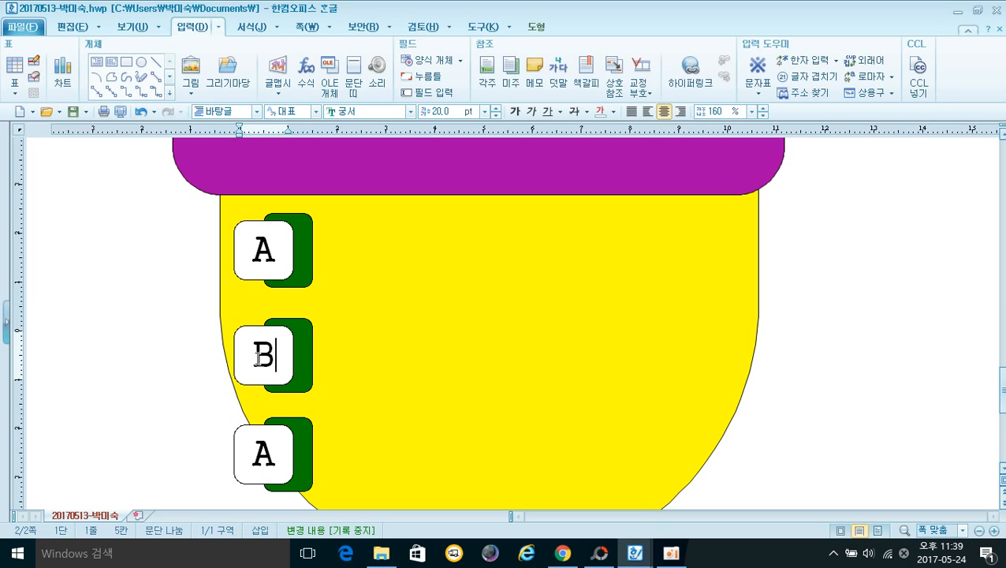
# Replace the letter in the lowest copied text box with "C".
pyautogui.click(258, 445)
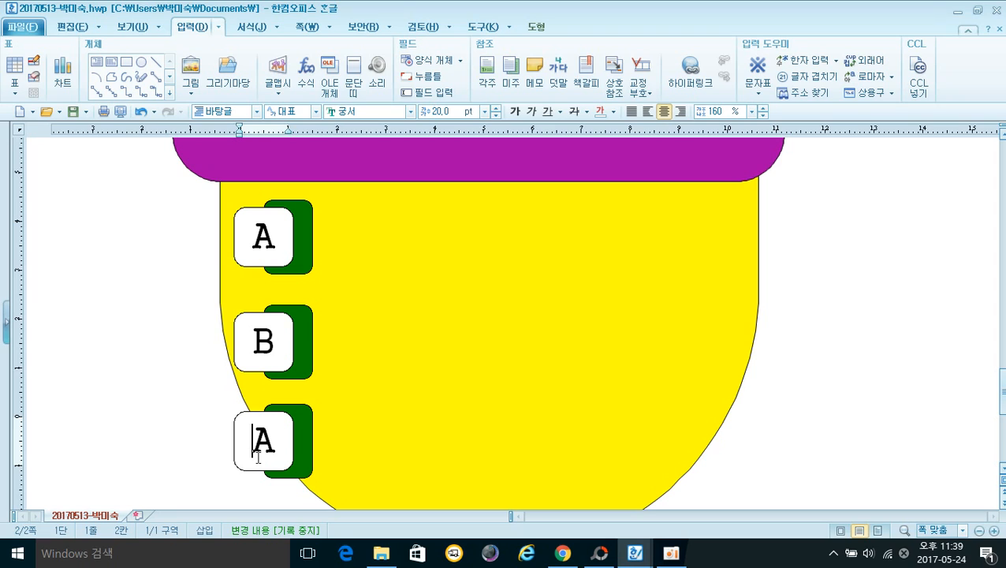
pyautogui.press('BackSpace')
pyautogui.write('ㅊ')
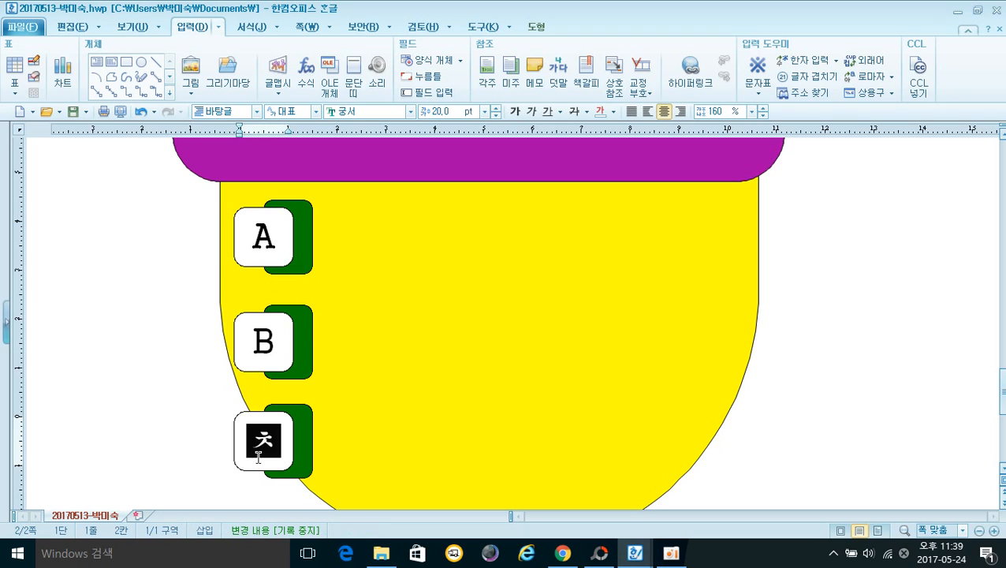
pyautogui.press('Return')
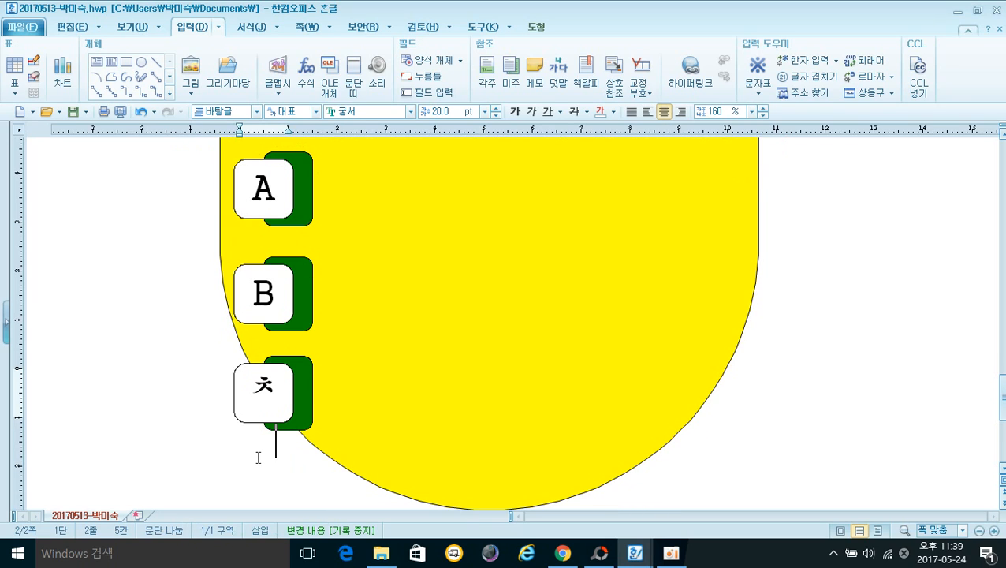
pyautogui.press('BackSpace')
pyautogui.press('BackSpace')
pyautogui.write('ㅊ')
pyautogui.press('BackSpace')
pyautogui.write('C')
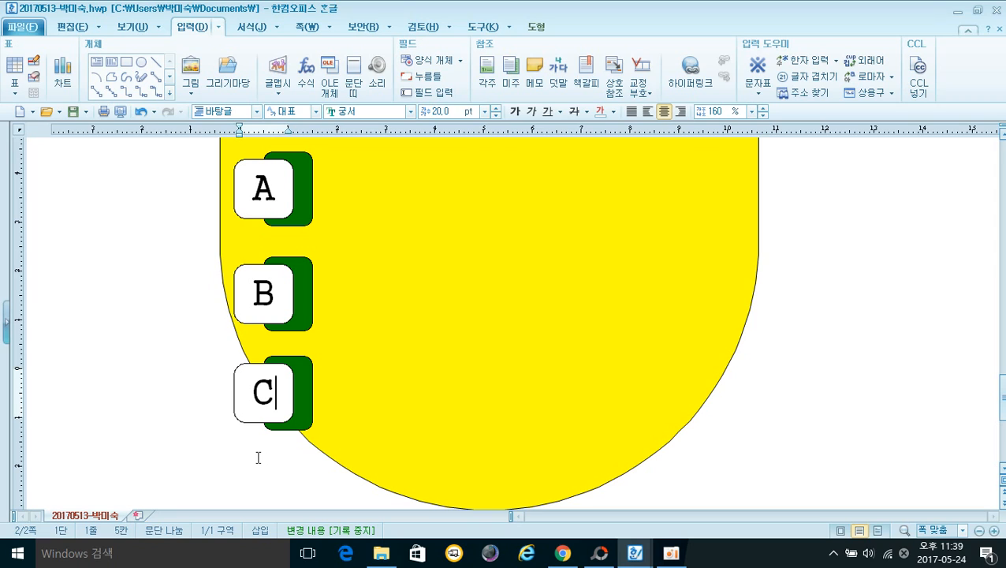
# Draw a text box about 8 cm wide beside the "A" box and enter "ICT와 제조업 융합" in it.
pyautogui.scroll(2, 335, 457)
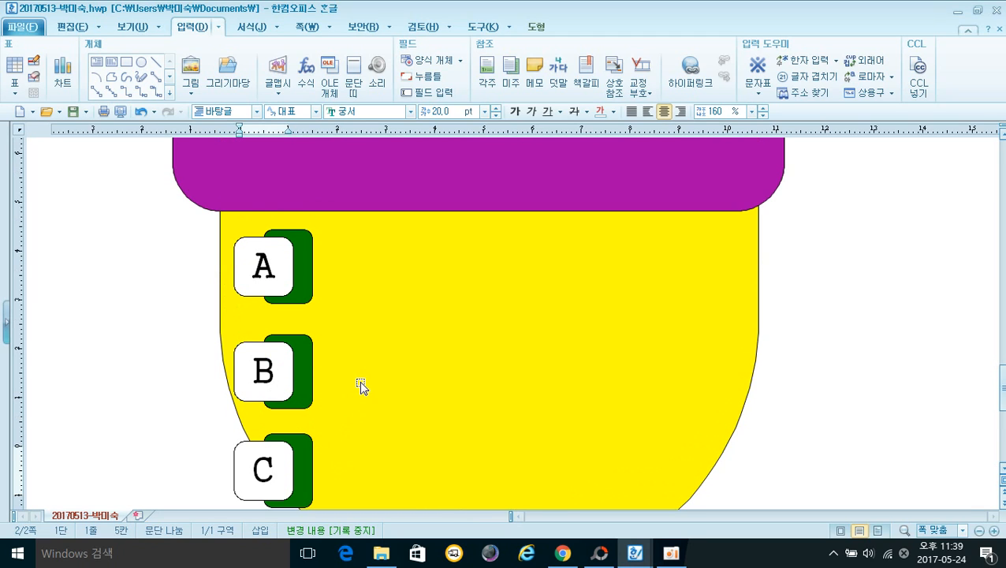
pyautogui.click(100, 65)
pyautogui.moveTo(343, 235)
pyautogui.mouseDown()
pyautogui.moveTo(407, 298)
pyautogui.moveTo(747, 297)
pyautogui.mouseUp()
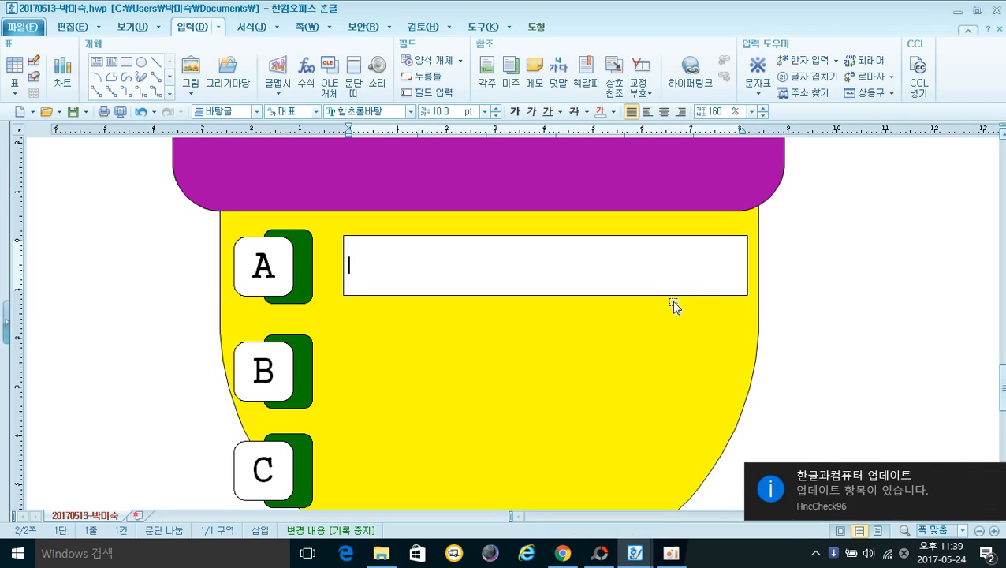
pyautogui.write('사')
pyautogui.press('BackSpace')
pyautogui.press('BackSpace')
pyautogui.write('ICT')
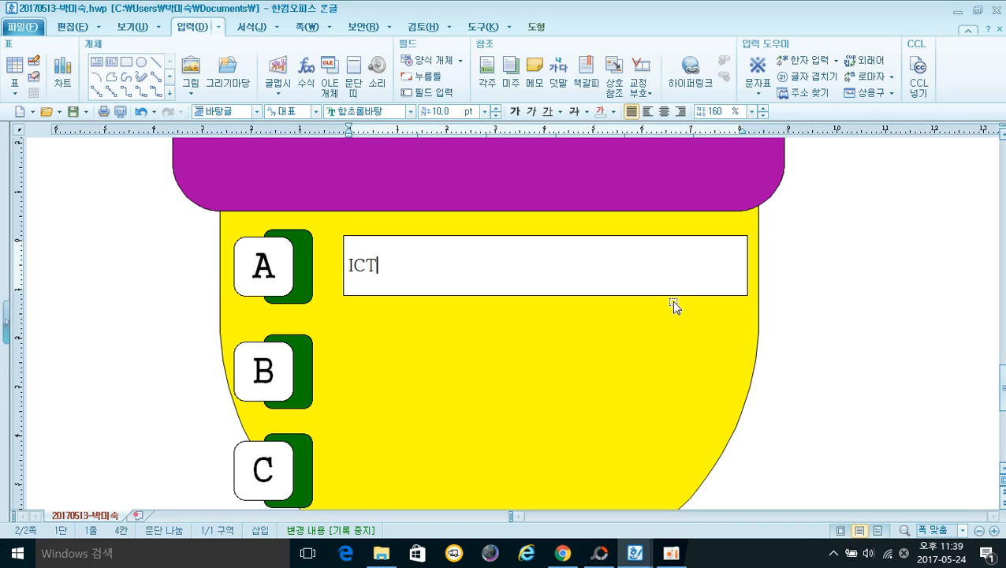
pyautogui.write('와 ')
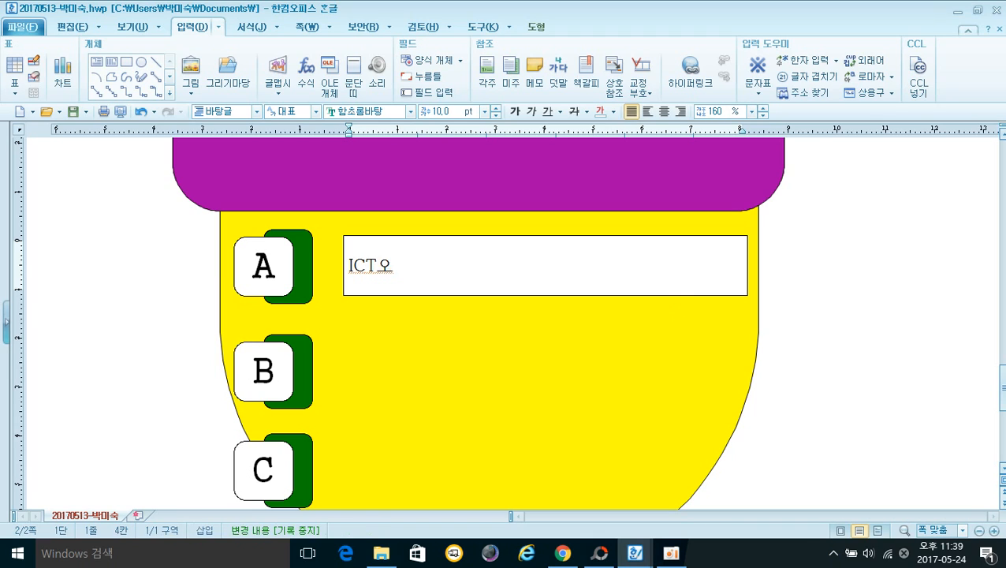
pyautogui.write('제조업 융ㅎ')
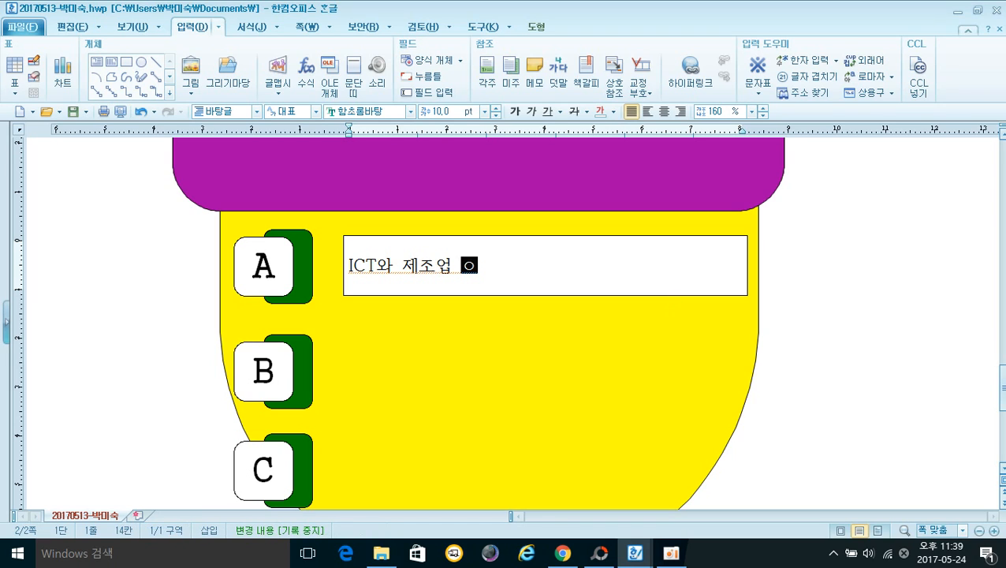
pyautogui.write('ㅏㅂ')
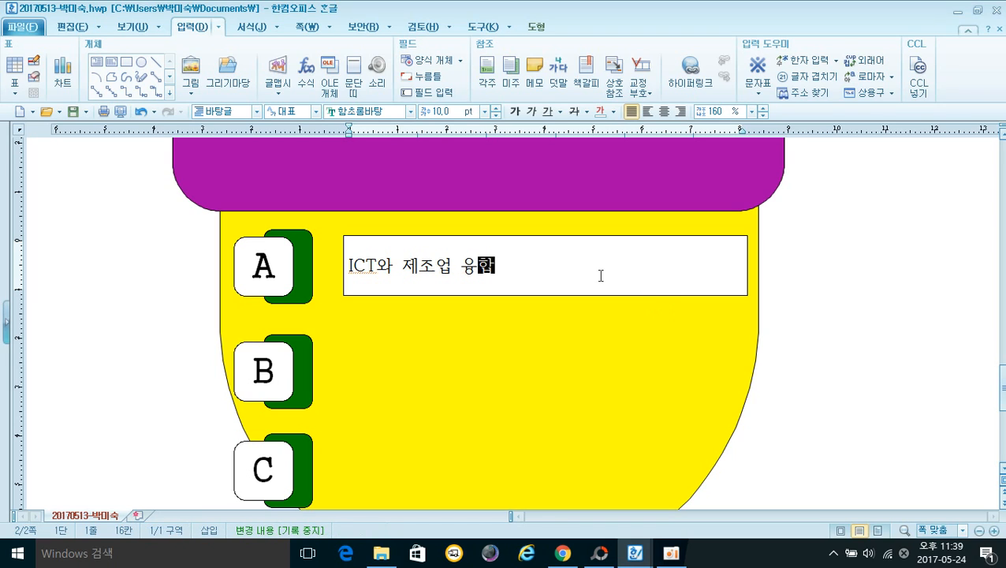
# Set the font of the "ICT와 제조업 융합" text to 돋움.
pyautogui.moveTo(494, 266); pyautogui.dragTo(350, 265)
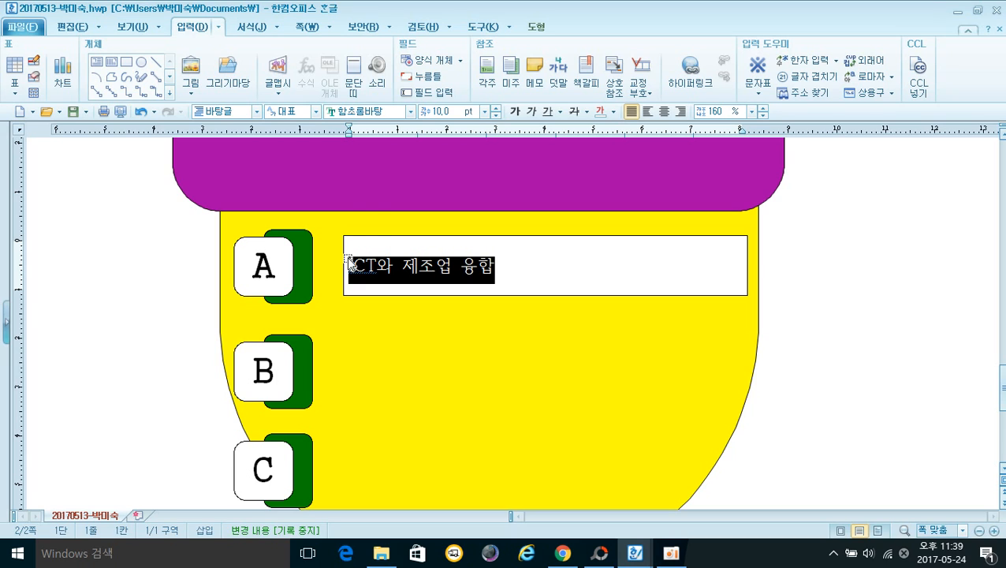
pyautogui.click(411, 111)
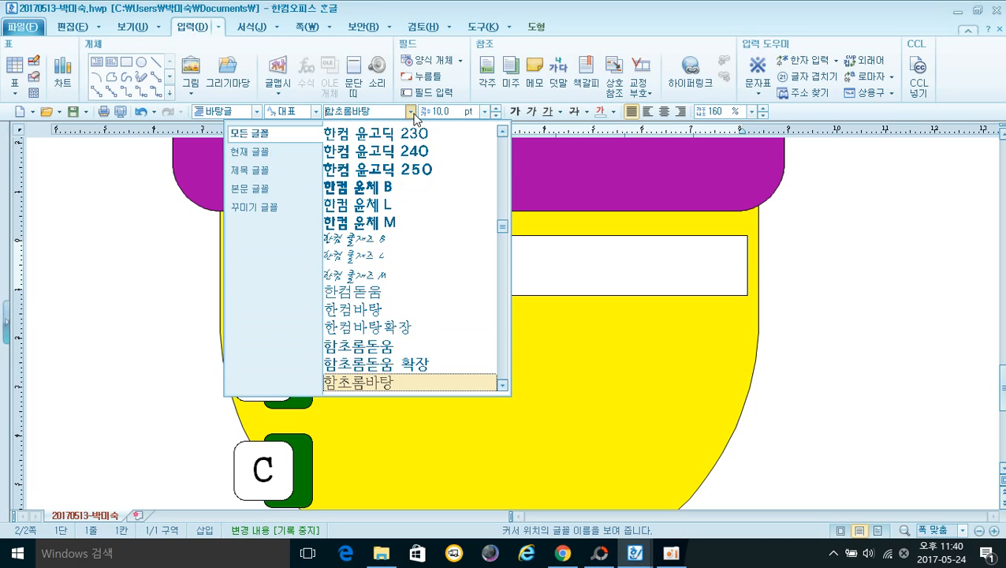
pyautogui.scroll(5, 402, 276)
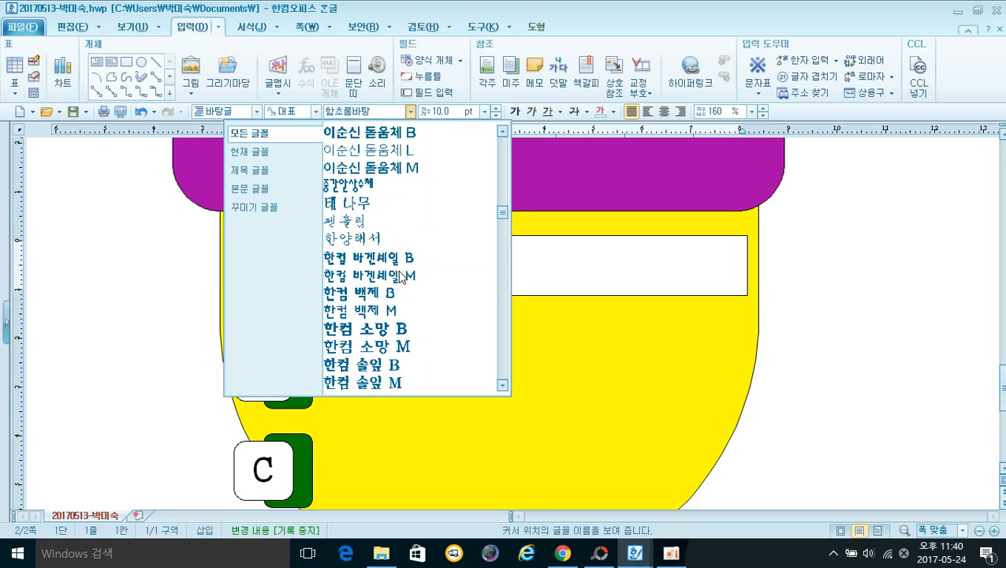
pyautogui.scroll(10, 402, 275)
pyautogui.scroll(10, 402, 276)
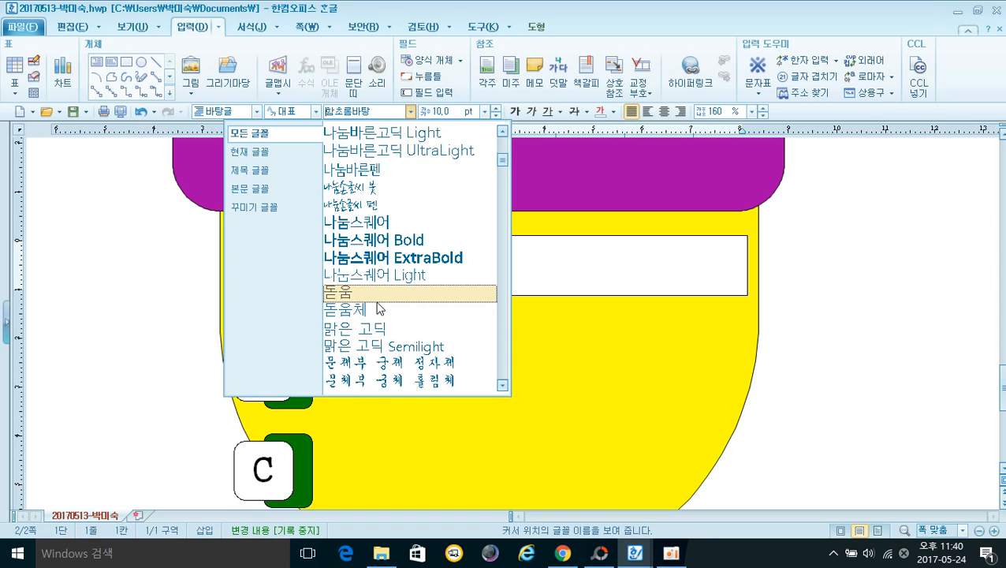
pyautogui.click(376, 295)
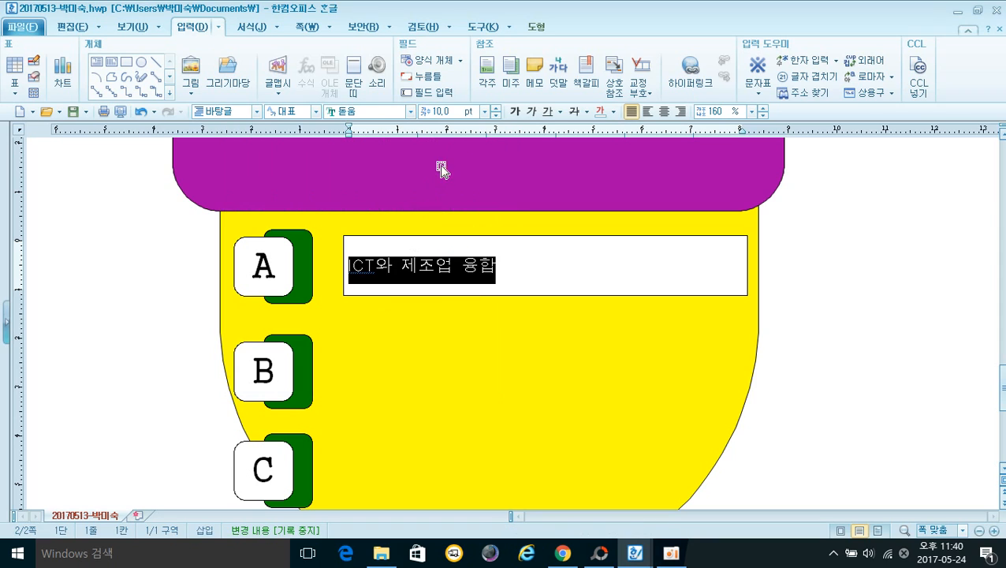
# Set the "ICT와 제조업 융합" text to 18 pt and center it in its box.
pyautogui.click(485, 112)
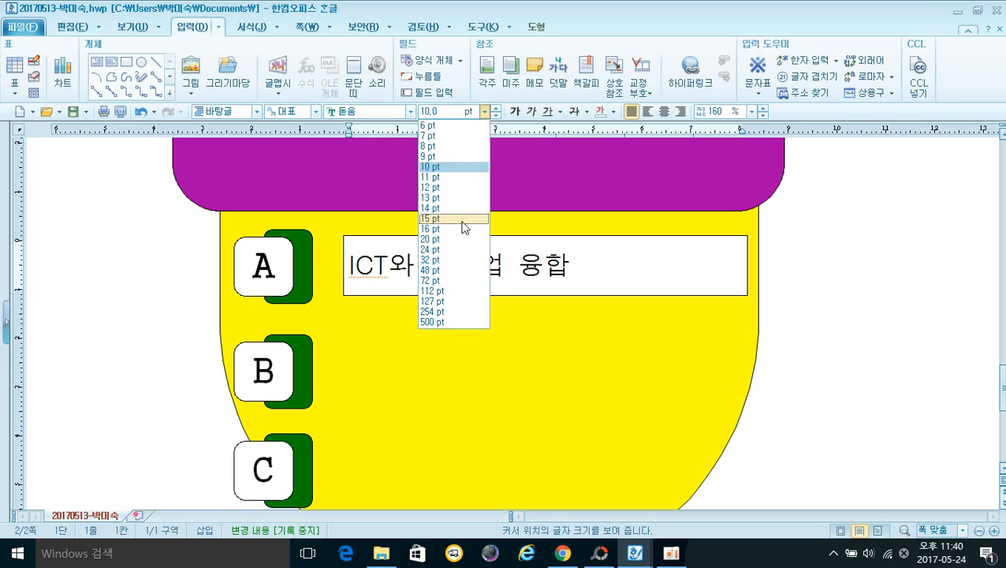
pyautogui.click(442, 116)
pyautogui.write('18')
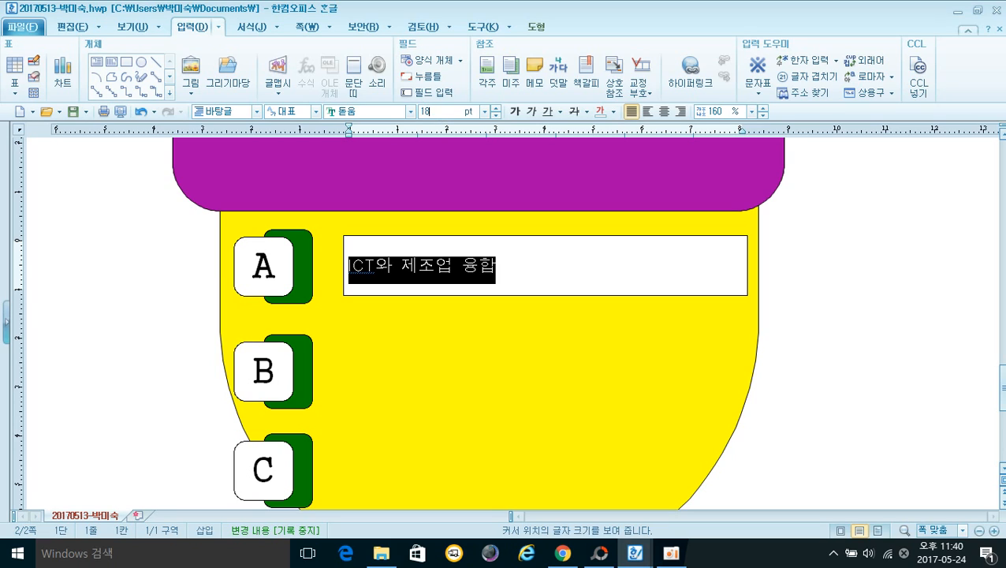
pyautogui.press('Return')
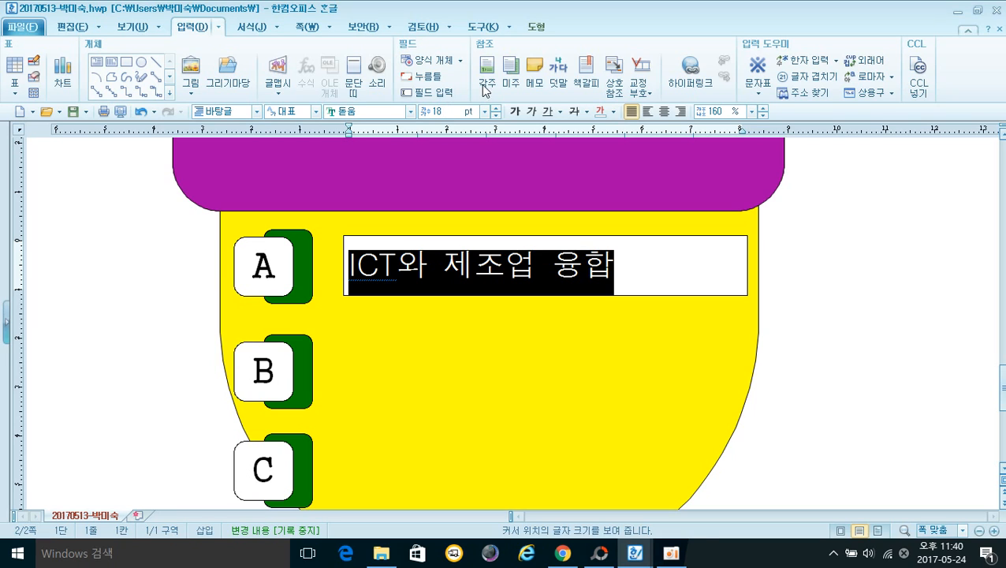
pyautogui.click(665, 113)
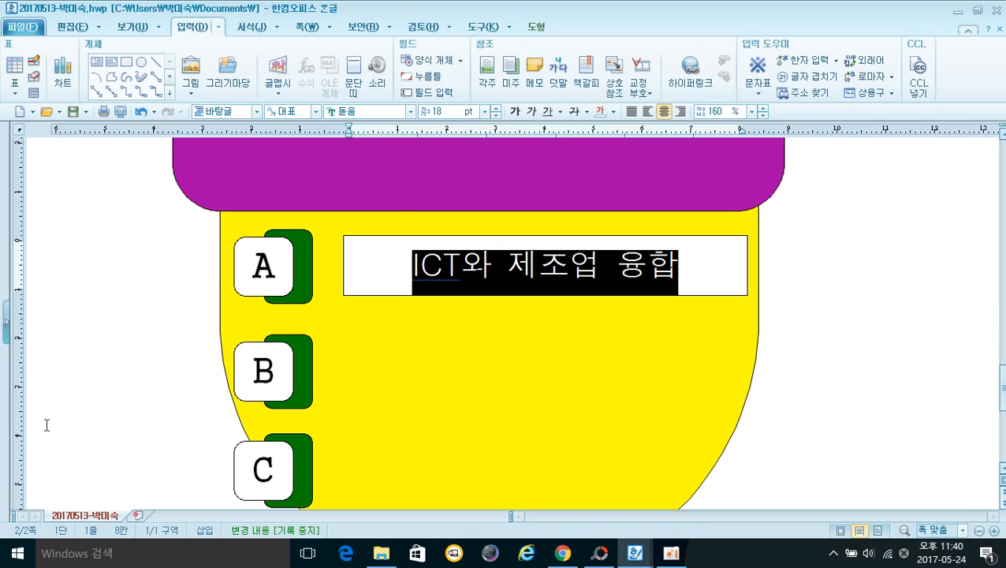
# Give the "ICT와 제조업 융합" text box no fill (색 채우기 없음) and a dashed outline, and apply its object properties.
pyautogui.click(344, 270)
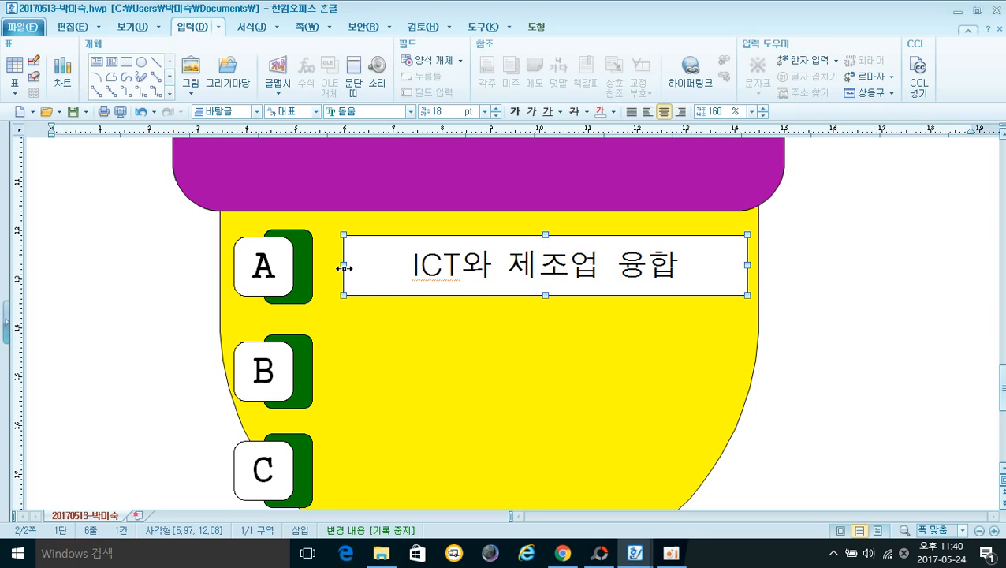
pyautogui.rightClick(344, 268)
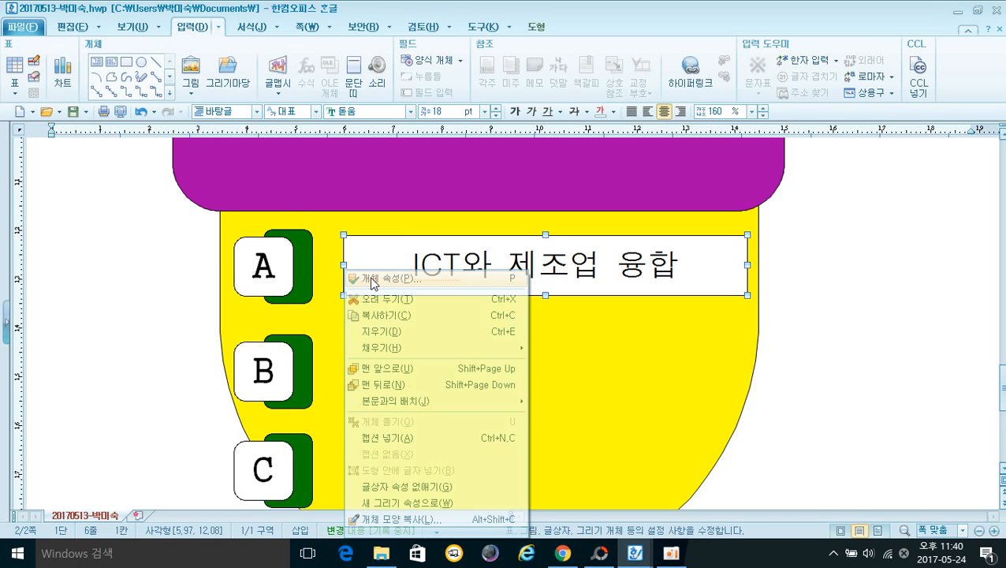
pyautogui.click(386, 279)
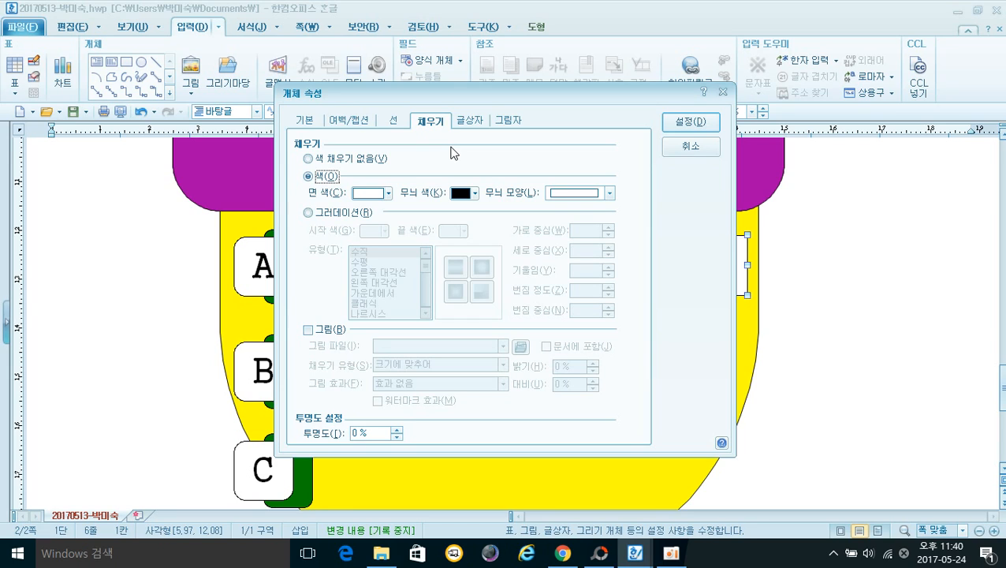
pyautogui.click(308, 160)
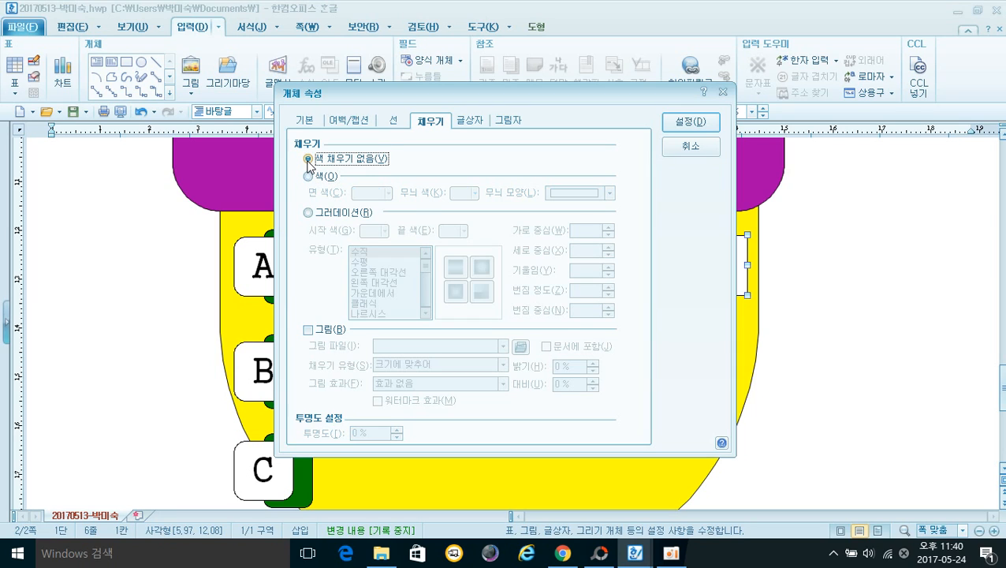
pyautogui.click(392, 122)
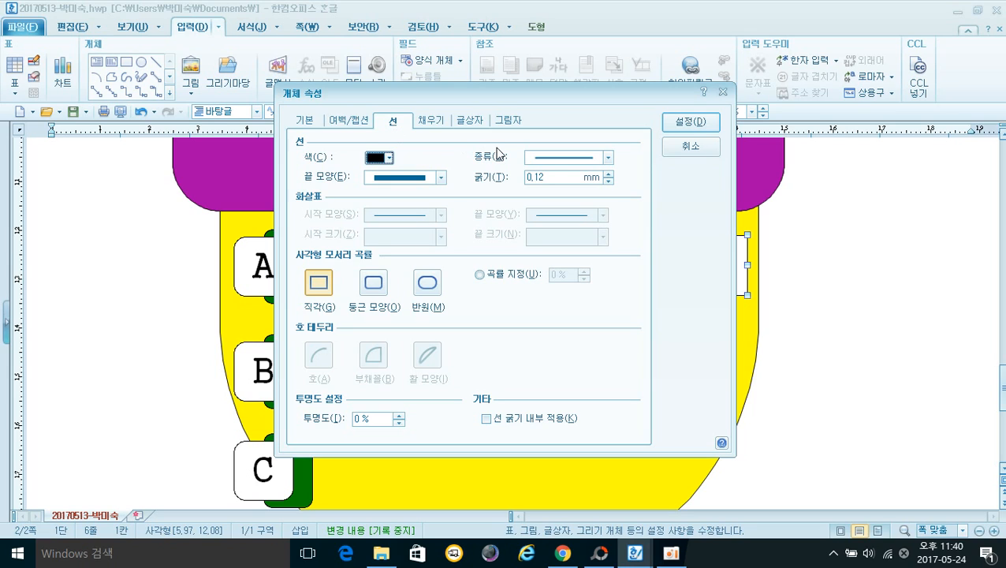
pyautogui.click(550, 164)
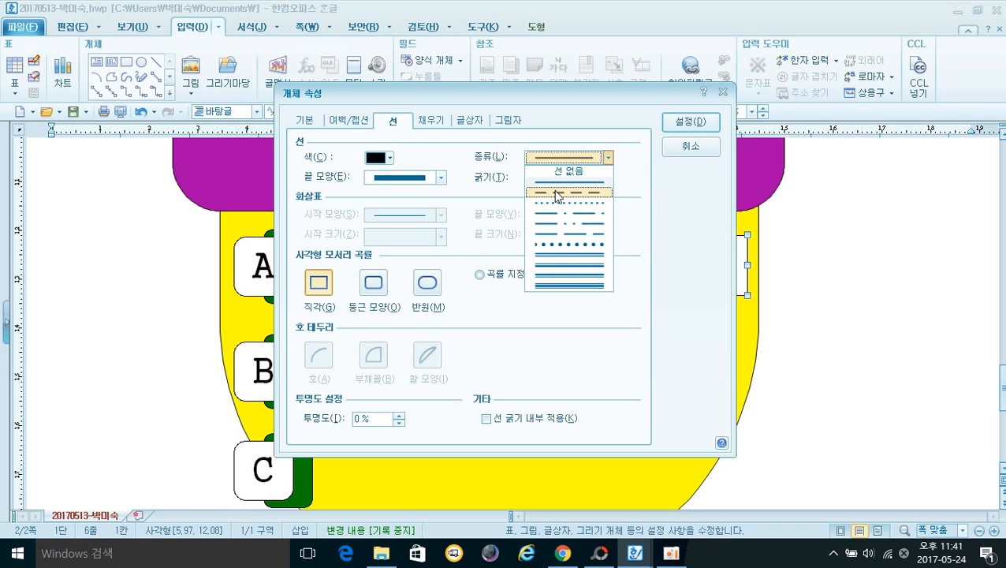
pyautogui.click(556, 195)
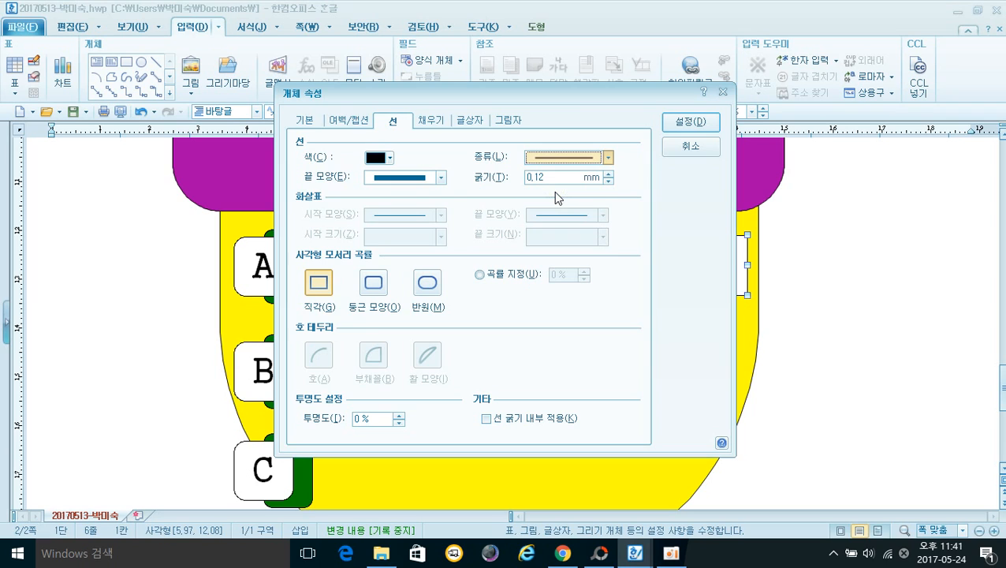
pyautogui.click(680, 126)
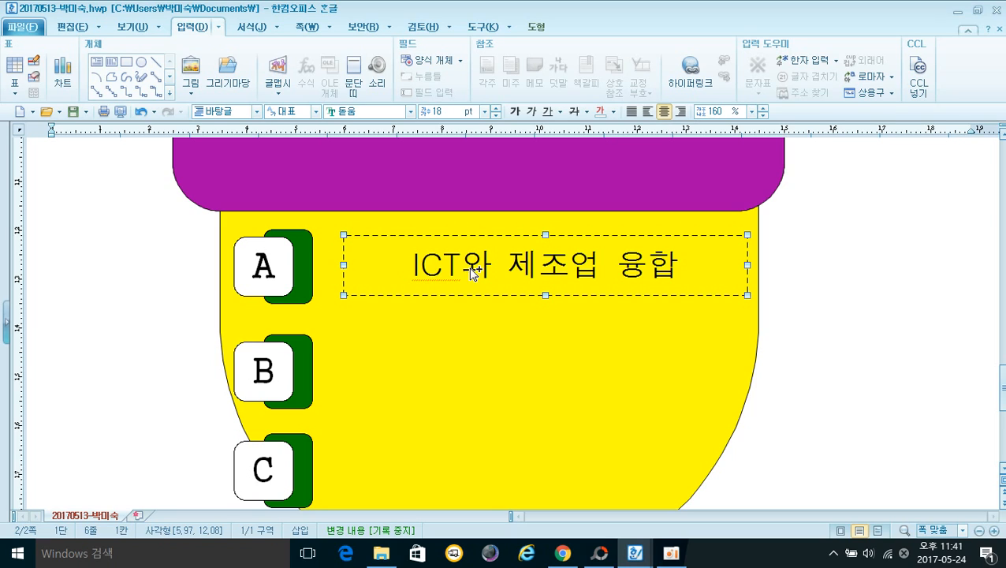
# Copy the dashed text box twice straight below, beside the "B" and "C" boxes, and deselect it.
pyautogui.moveTo(471, 273); pyautogui.dragTo(477, 481)
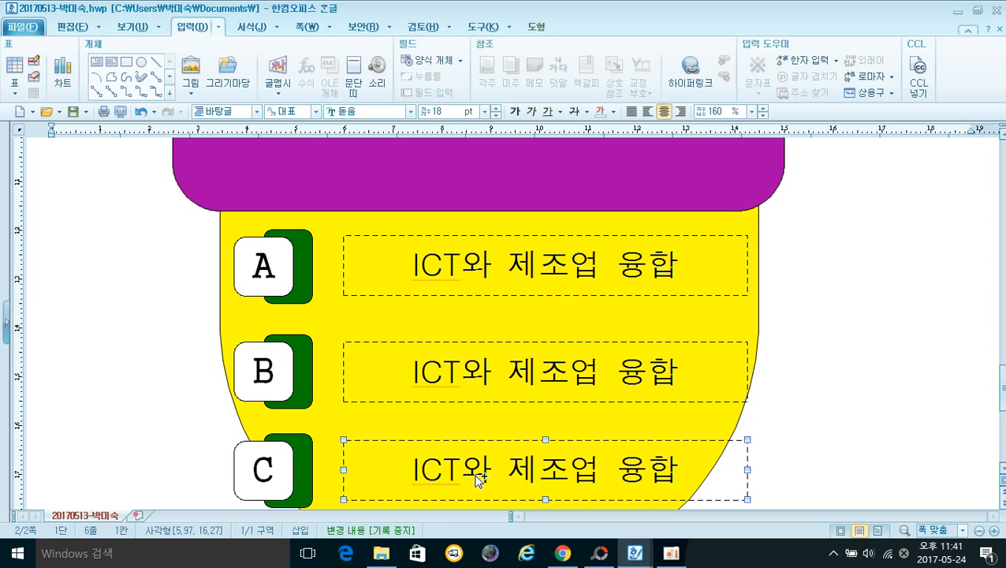
pyautogui.click(816, 346)
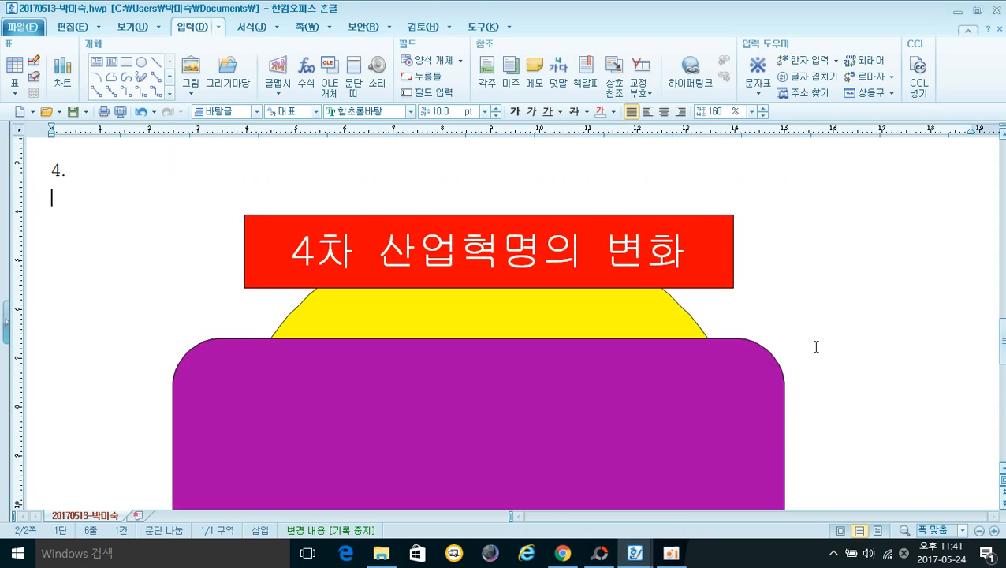
# Replace the text in the dashed box beside "B" with "고객 맞춤형 다품종 생산".
pyautogui.scroll(-5, 816, 346)
pyautogui.scroll(-2, 634, 377)
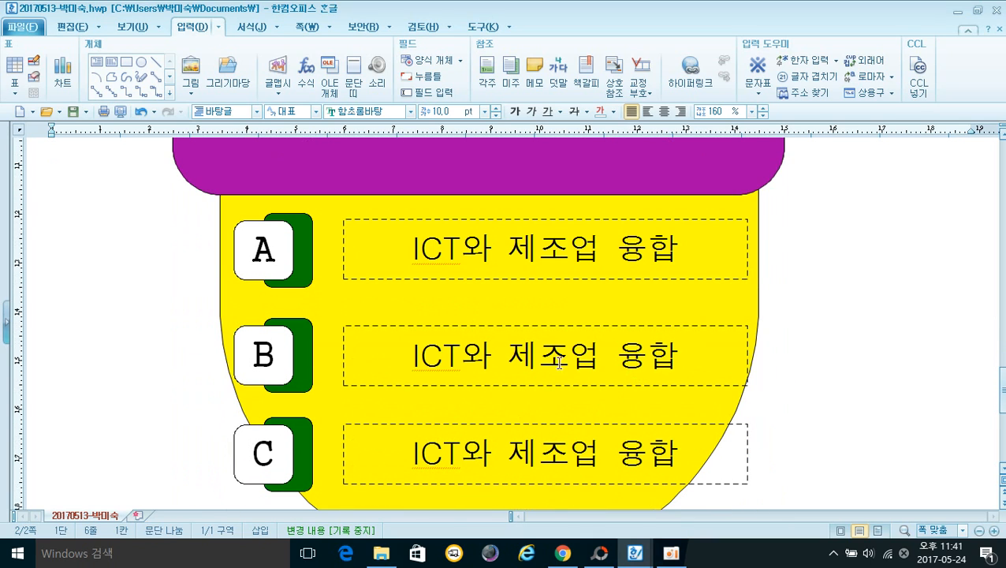
pyautogui.click(404, 357)
pyautogui.moveTo(410, 357); pyautogui.dragTo(697, 359)
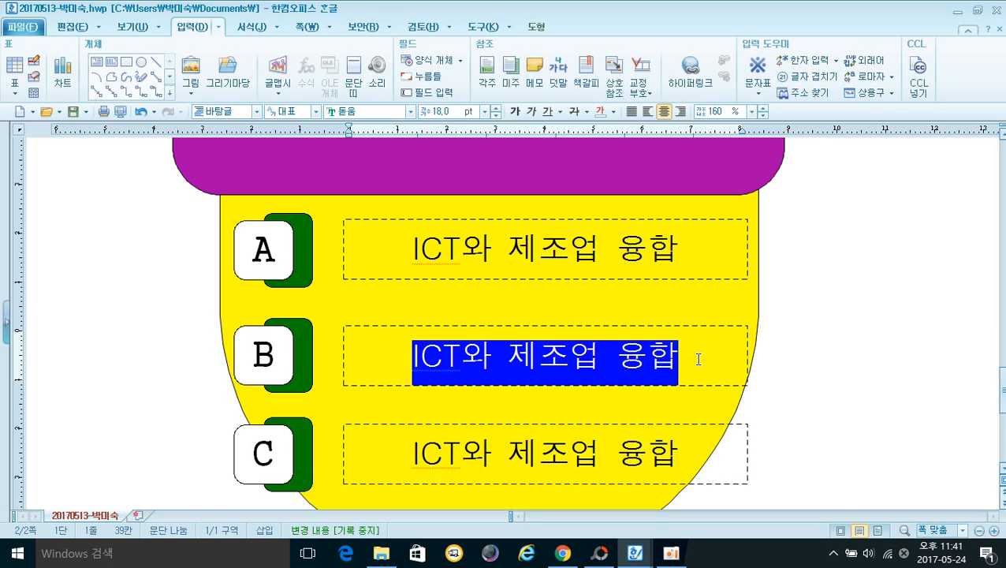
pyautogui.press('Delete')
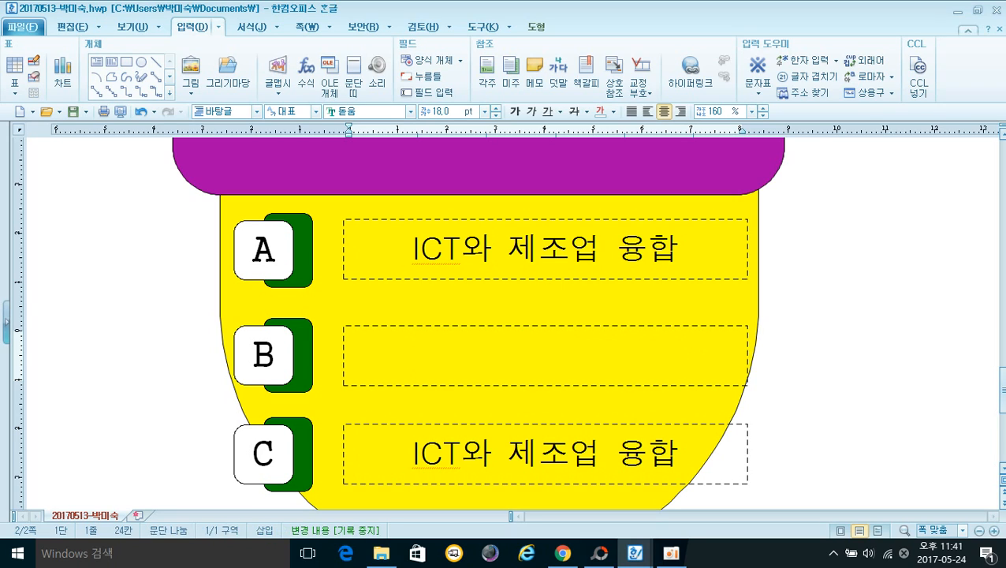
pyautogui.write('고객')
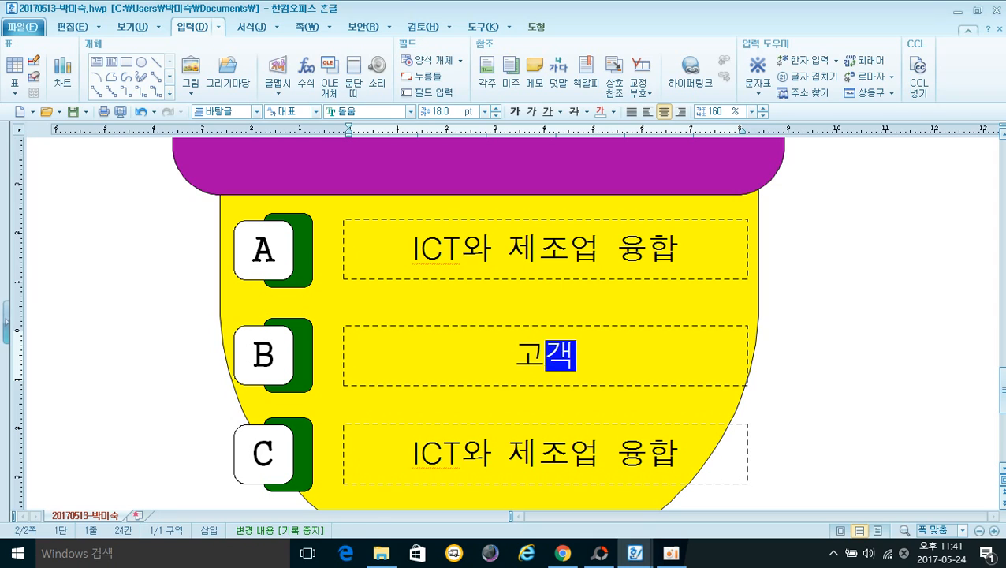
pyautogui.write(' 마맞')
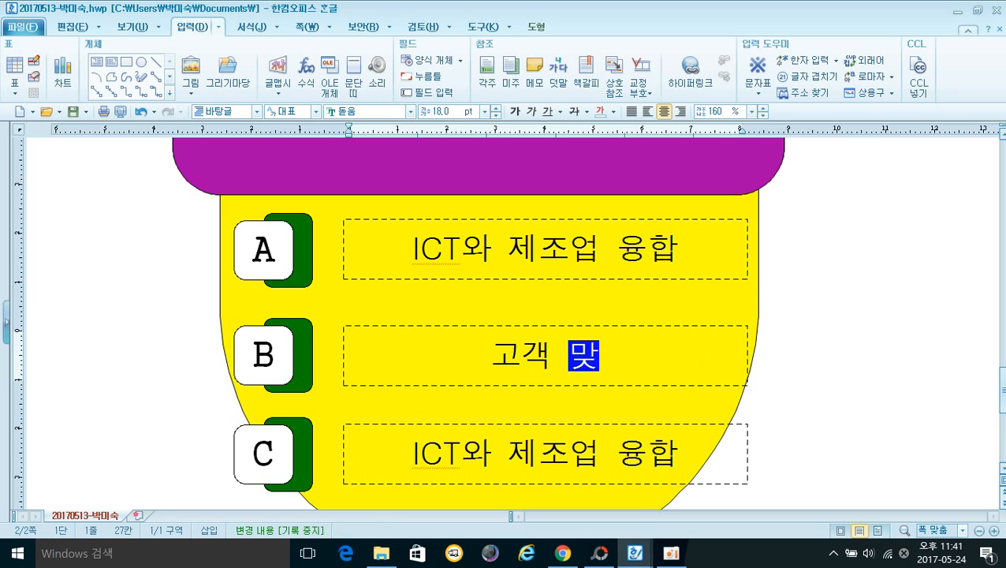
pyautogui.write('춤형 다품종 ')
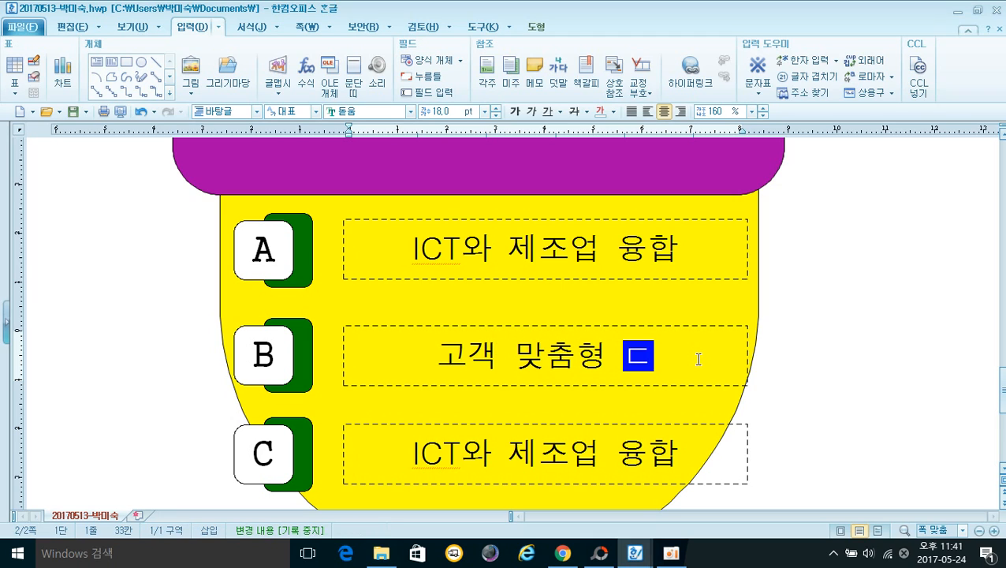
pyautogui.write('생산')
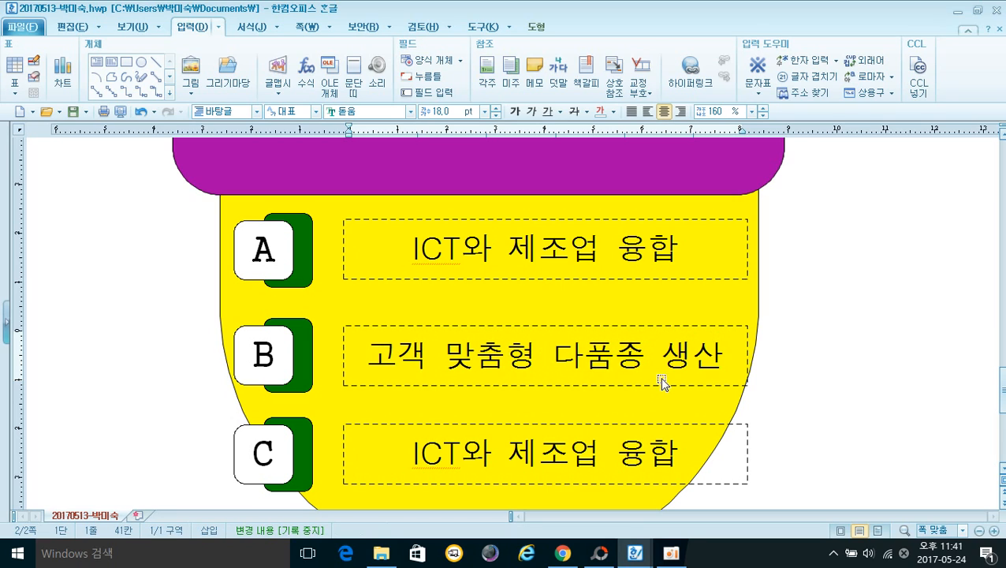
# Replace the text in the dashed box beside "C" with "고속, 멀티, 모듈생산 방식".
pyautogui.click(400, 457)
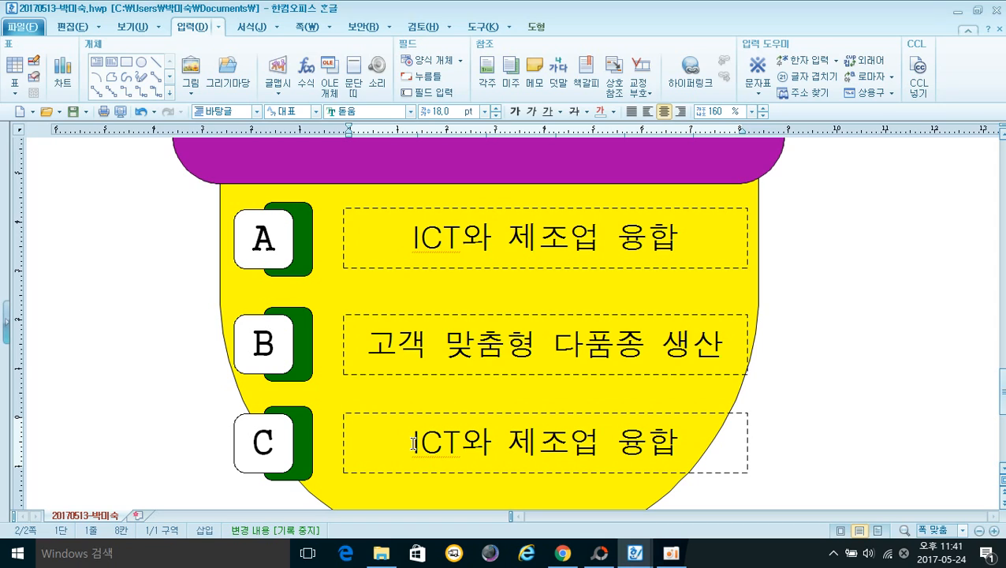
pyautogui.moveTo(411, 443); pyautogui.dragTo(686, 442)
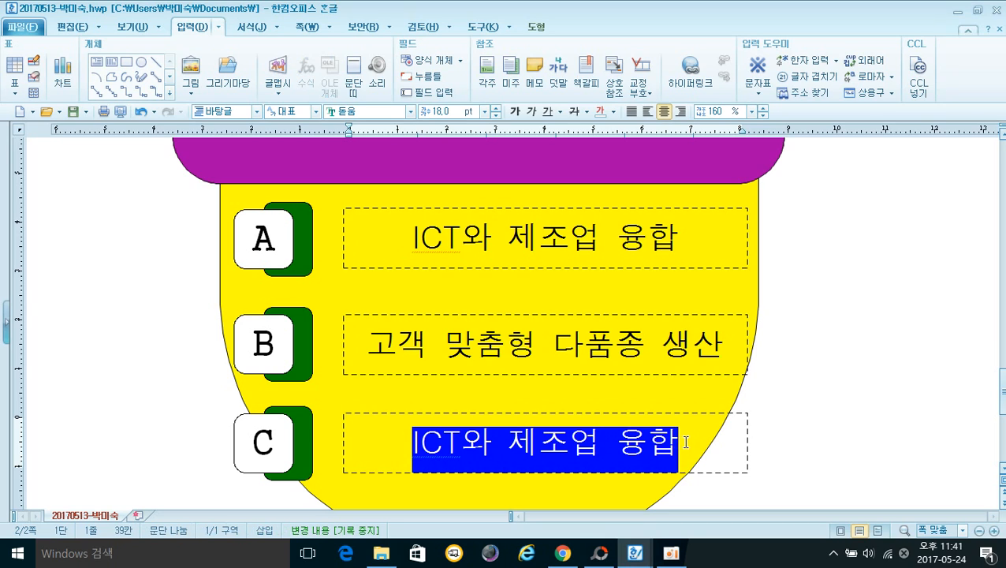
pyautogui.press('Delete')
pyautogui.write('고속, 멀티, 모듈')
pyautogui.press('BackSpace')
pyautogui.write('생산')
pyautogui.write(' 바이')
pyautogui.press('BackSpace')
pyautogui.press('BackSpace')
pyautogui.press('BackSpace')
pyautogui.write('방식')
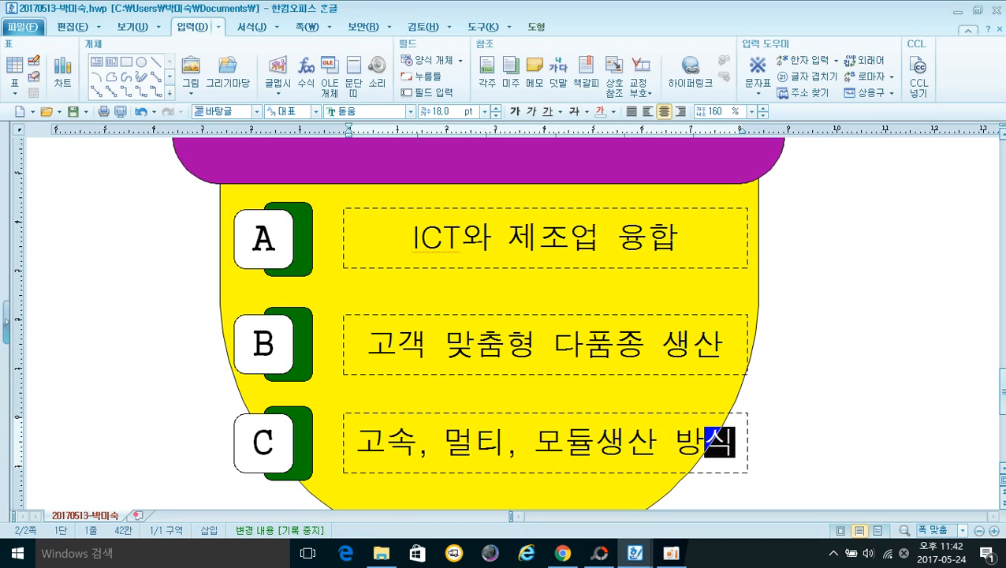
# Leave the text box and change the fill color (면 색) of the green rounded rectangle behind "B" to purple.
pyautogui.click(819, 384)
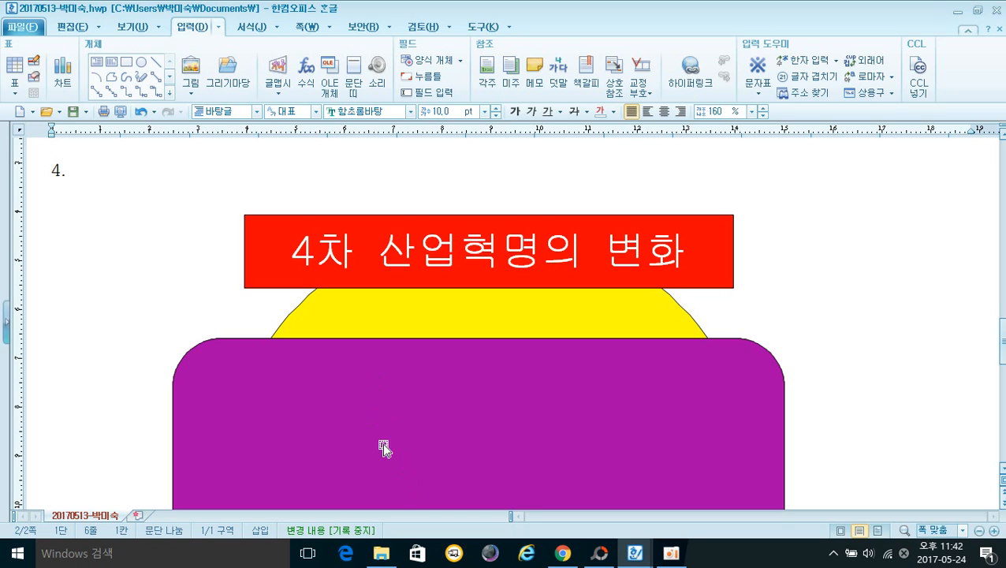
pyautogui.scroll(-2, 403, 430)
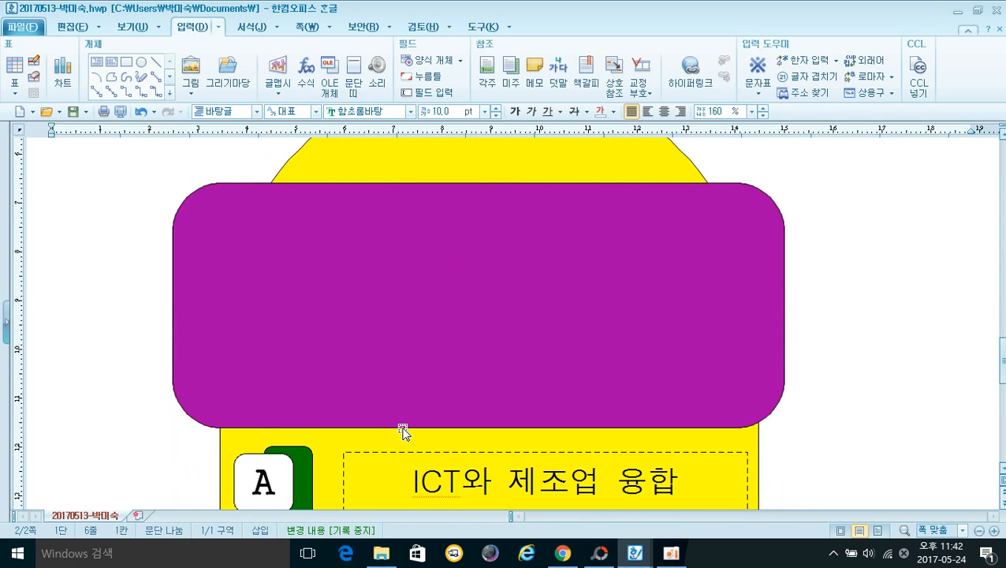
pyautogui.scroll(-4, 402, 432)
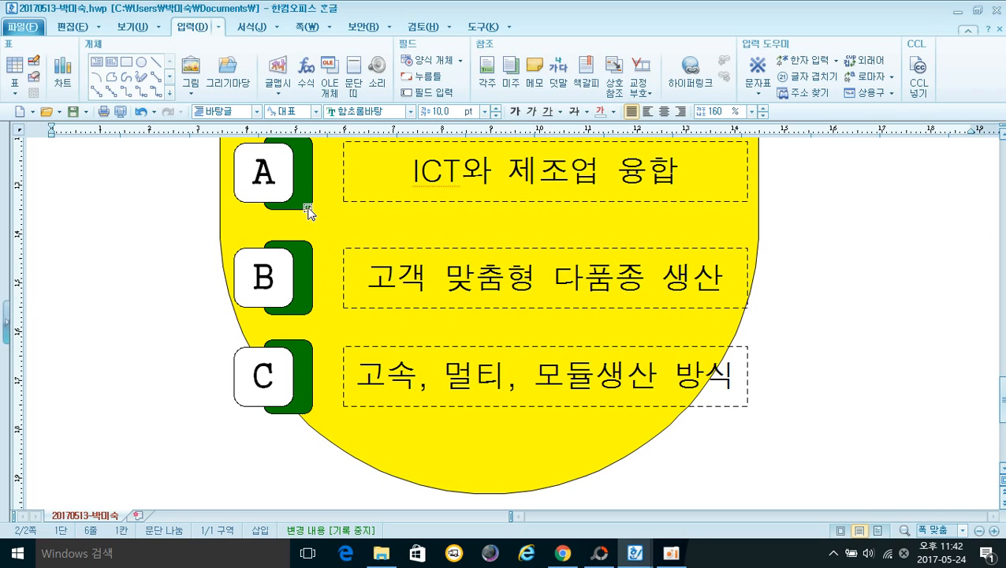
pyautogui.click(296, 311)
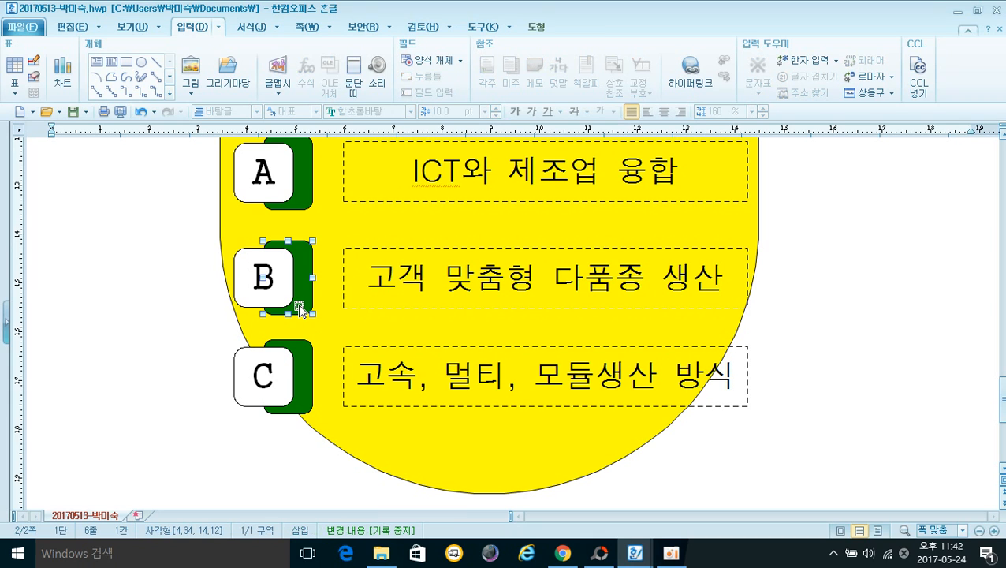
pyautogui.rightClick(304, 294)
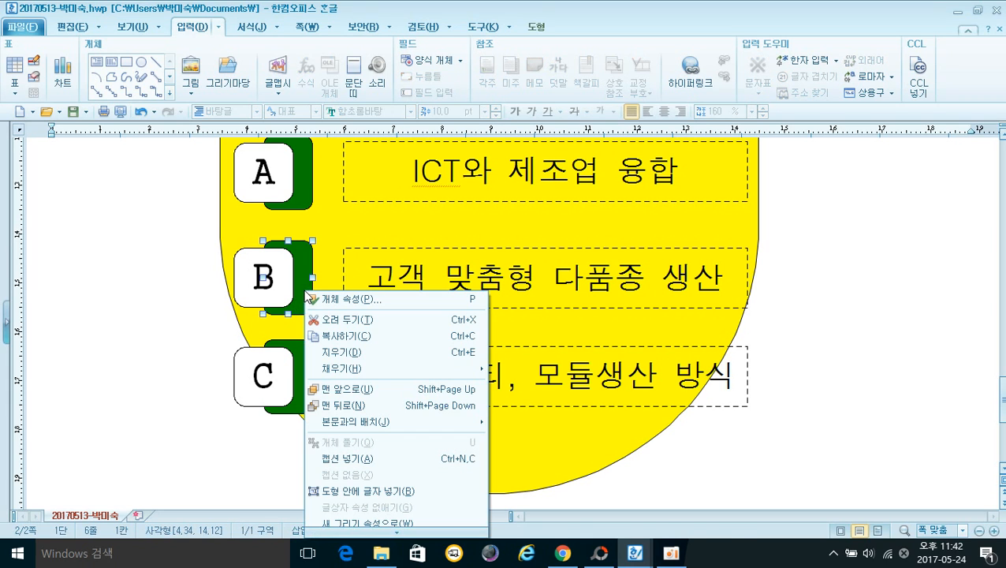
pyautogui.click(324, 296)
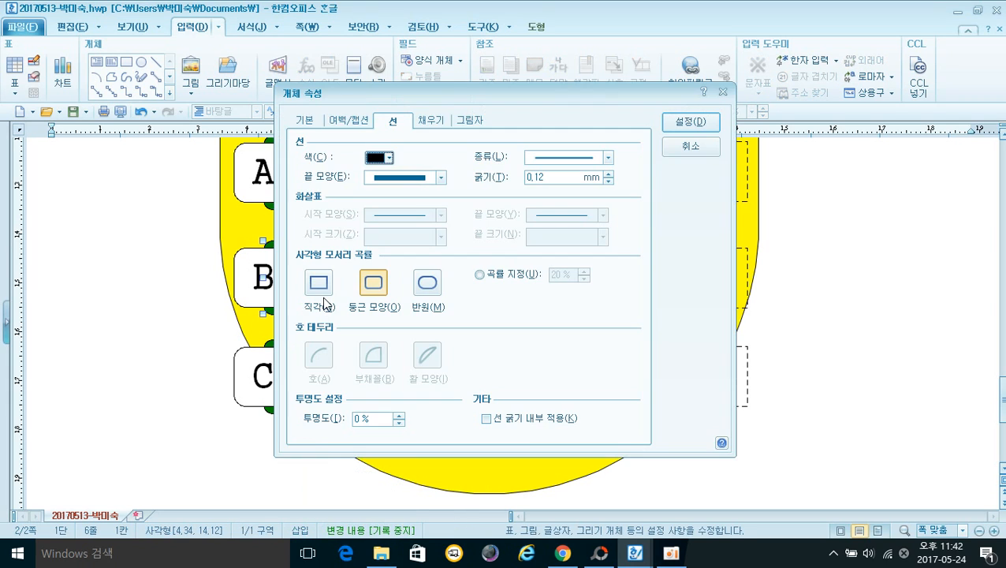
pyautogui.click(426, 124)
pyautogui.click(387, 193)
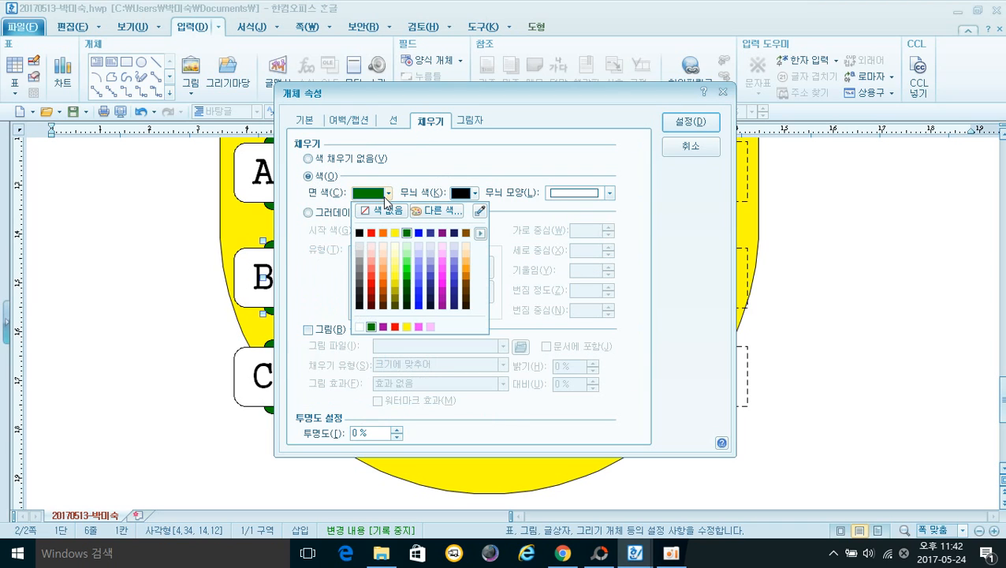
pyautogui.click(441, 232)
pyautogui.click(696, 124)
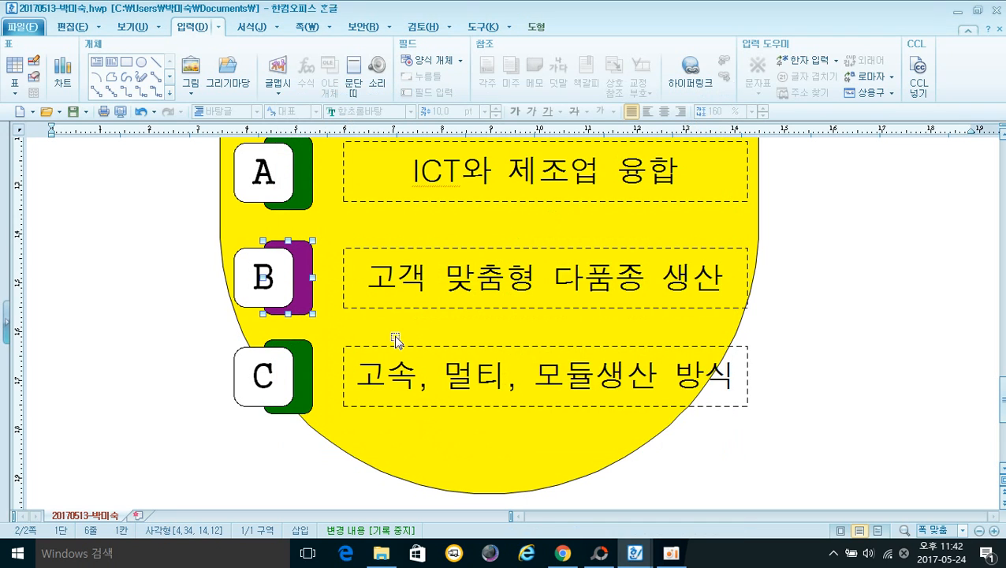
# Change the fill color (면 색) of the green rounded rectangle behind "C" to orange and deselect it.
pyautogui.click(307, 387)
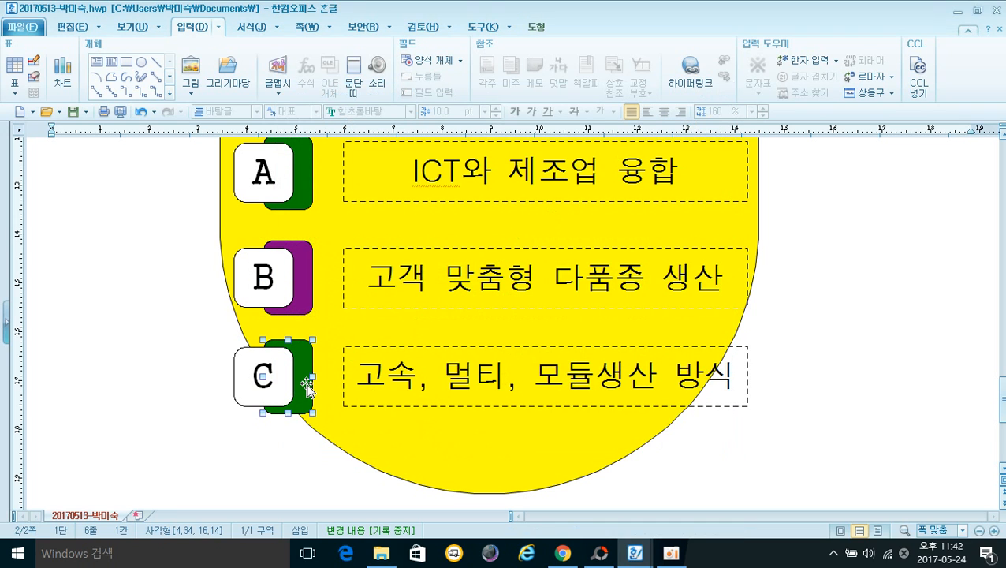
pyautogui.rightClick(308, 389)
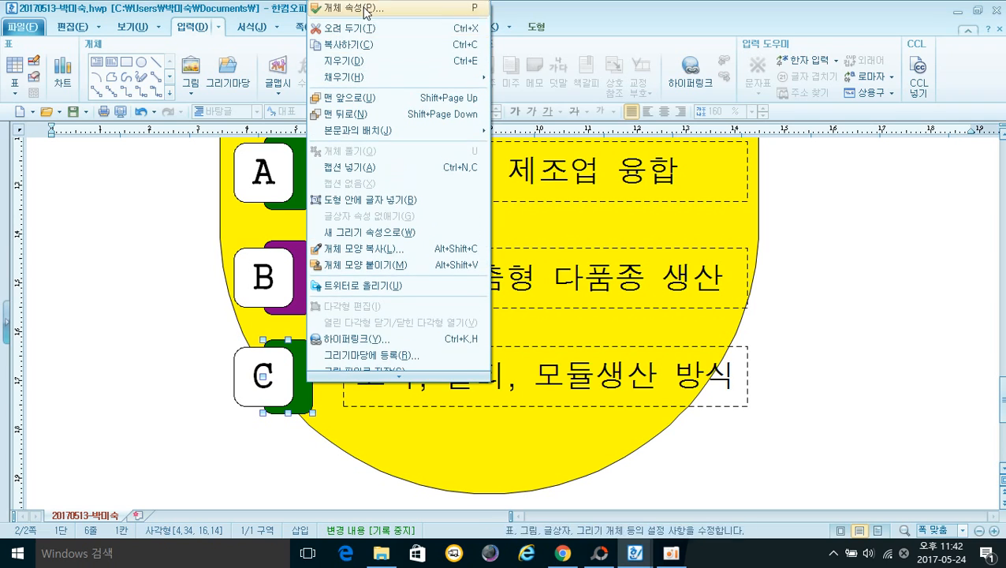
pyautogui.click(365, 9)
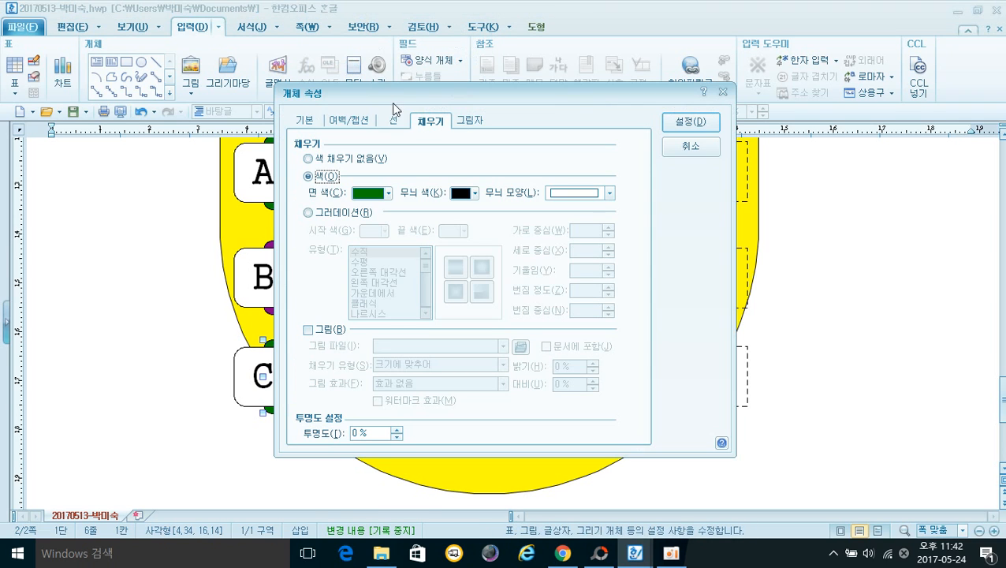
pyautogui.click(369, 194)
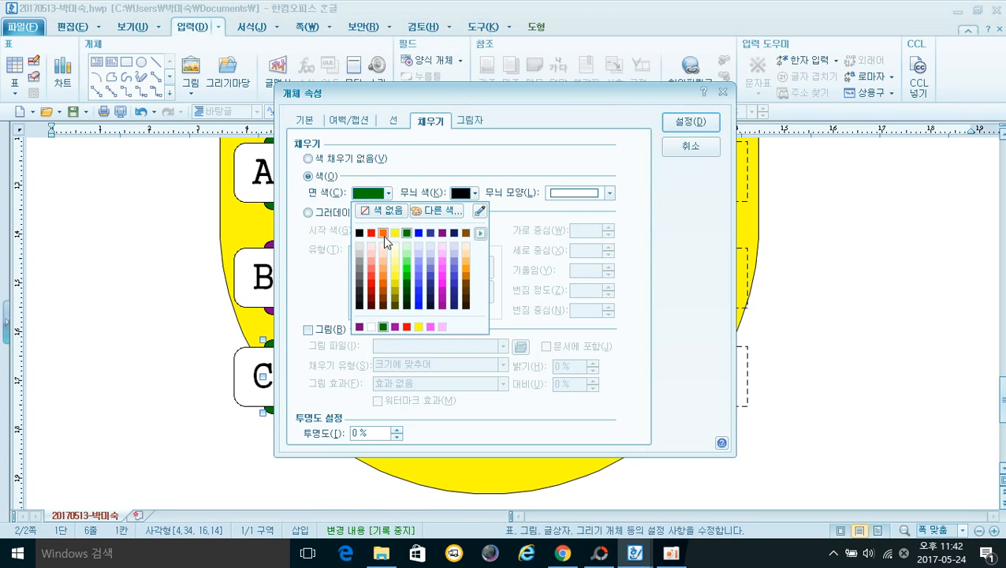
pyautogui.click(384, 233)
pyautogui.click(691, 123)
pyautogui.click(813, 381)
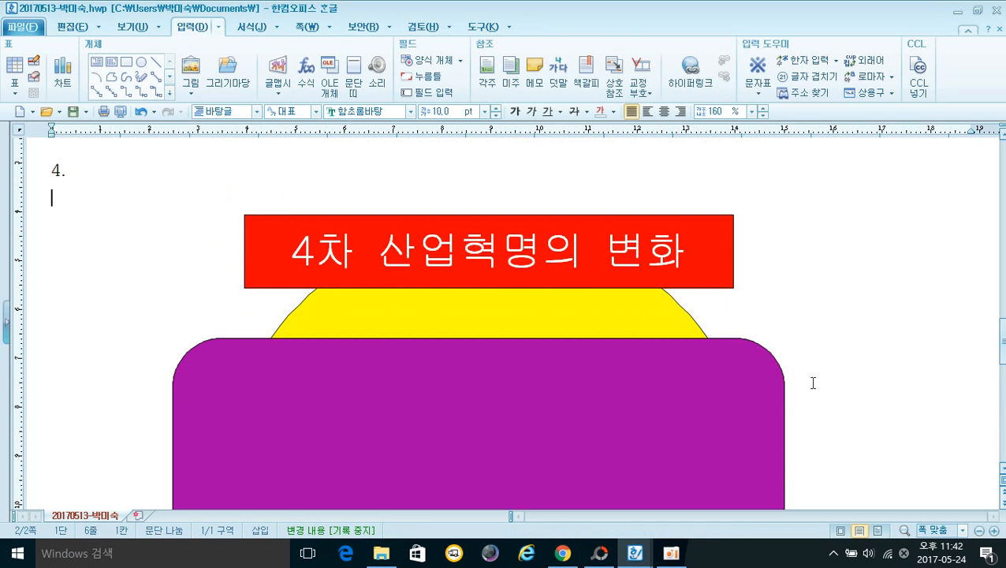